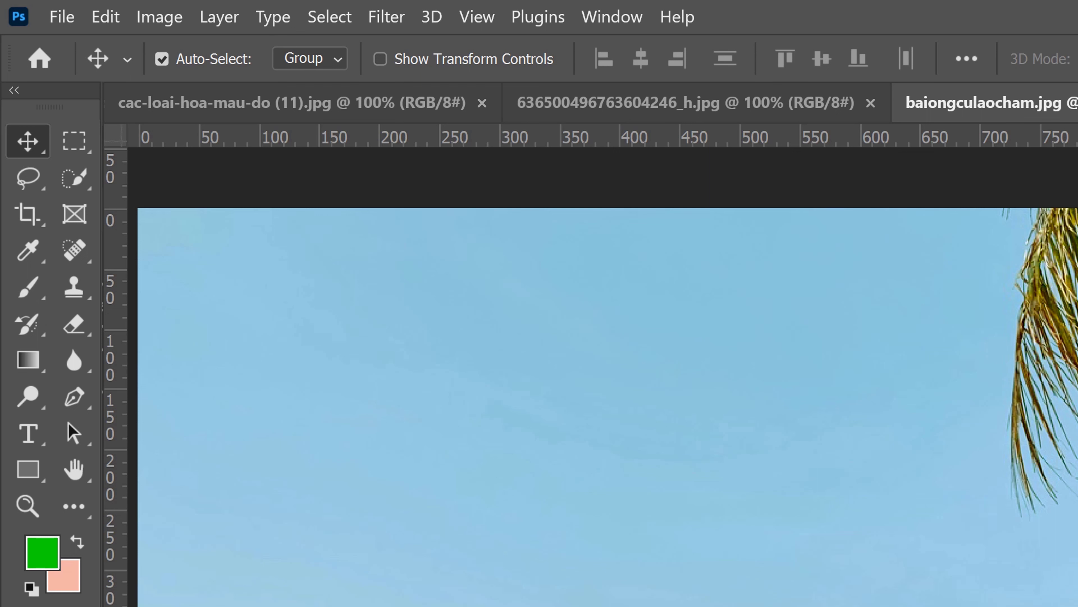
Show the Image > Adjustments submenu, with Color Balance listed, over the beach photo.
click(156, 17)
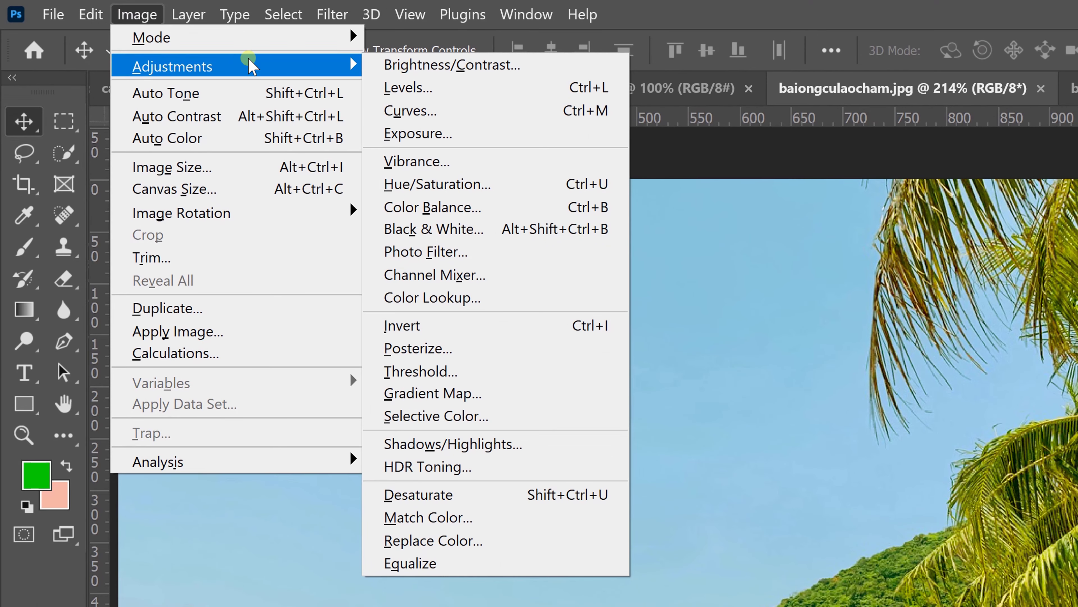
mouse_move(236, 66)
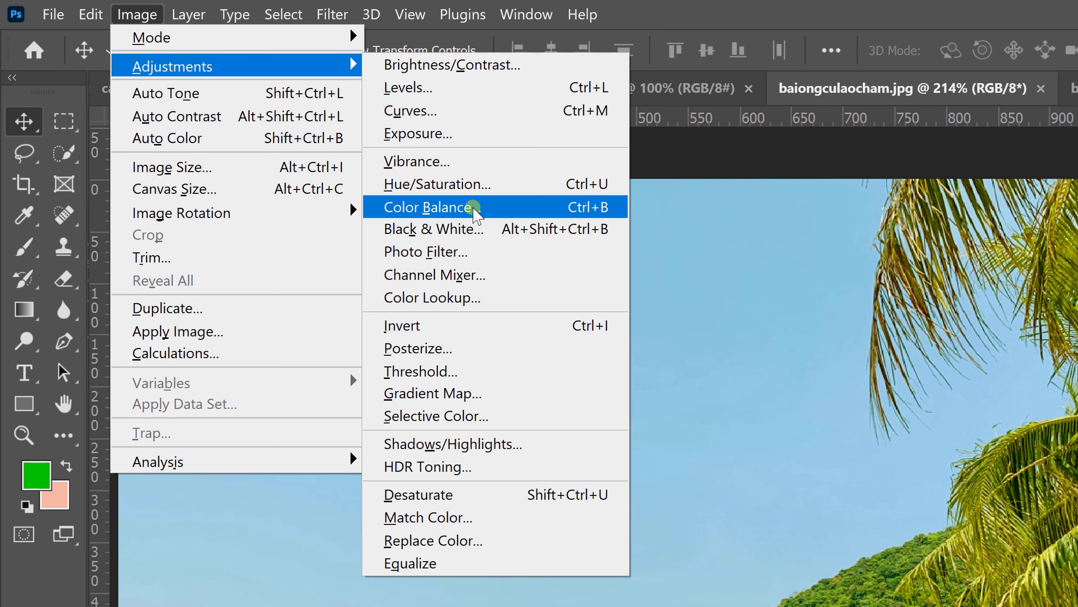
Open Color Balance from Image > Adjustments and move its dialog to a convenient spot.
click(429, 207)
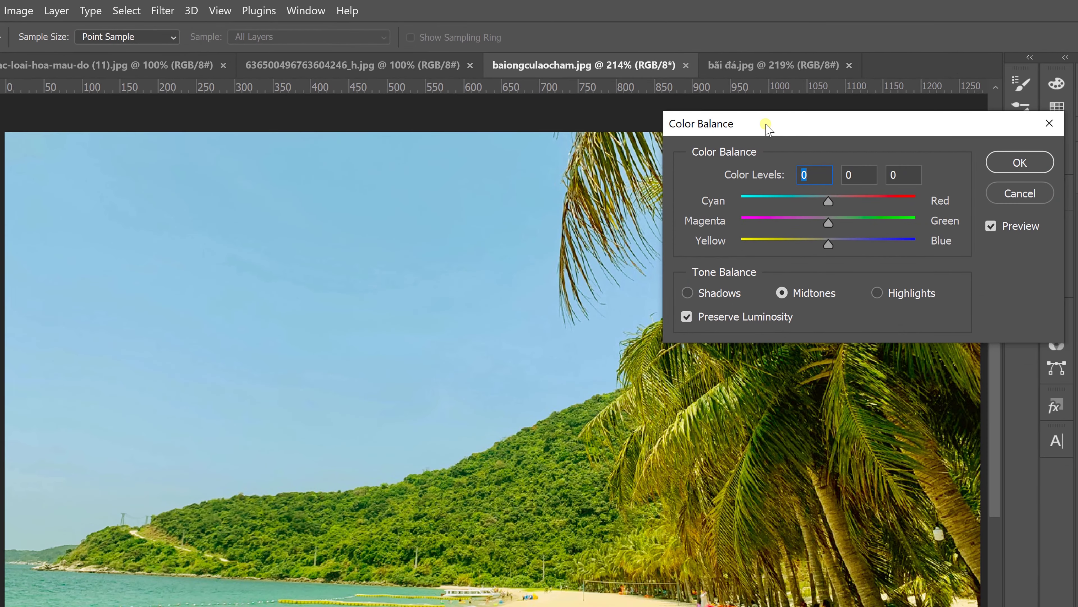
drag(767, 128, 717, 183)
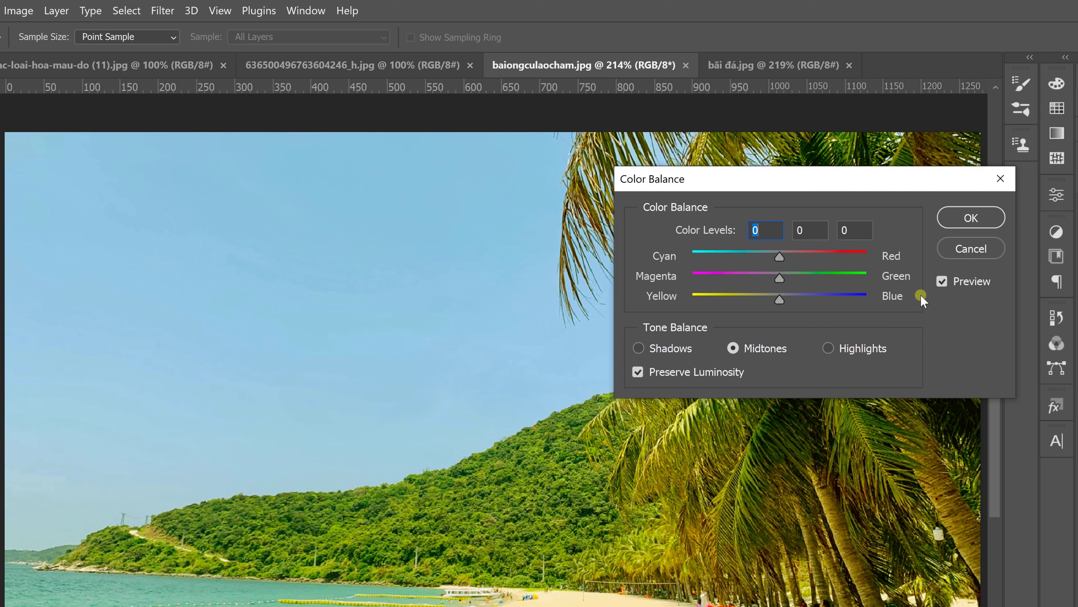
Cancel the Color Balance dialog so the beach photo stays unchanged.
click(975, 248)
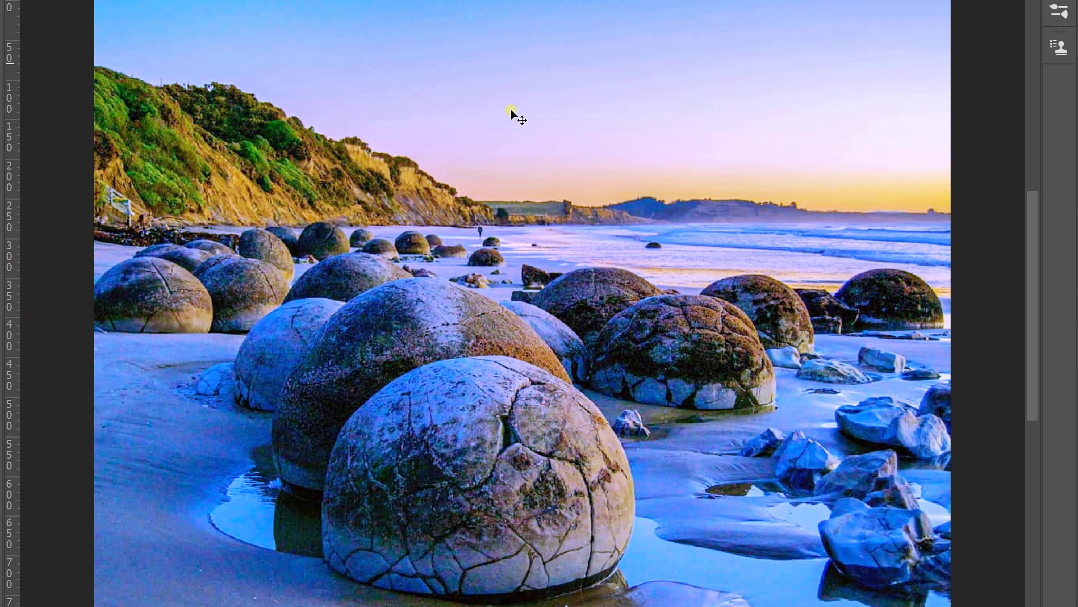
click(339, 365)
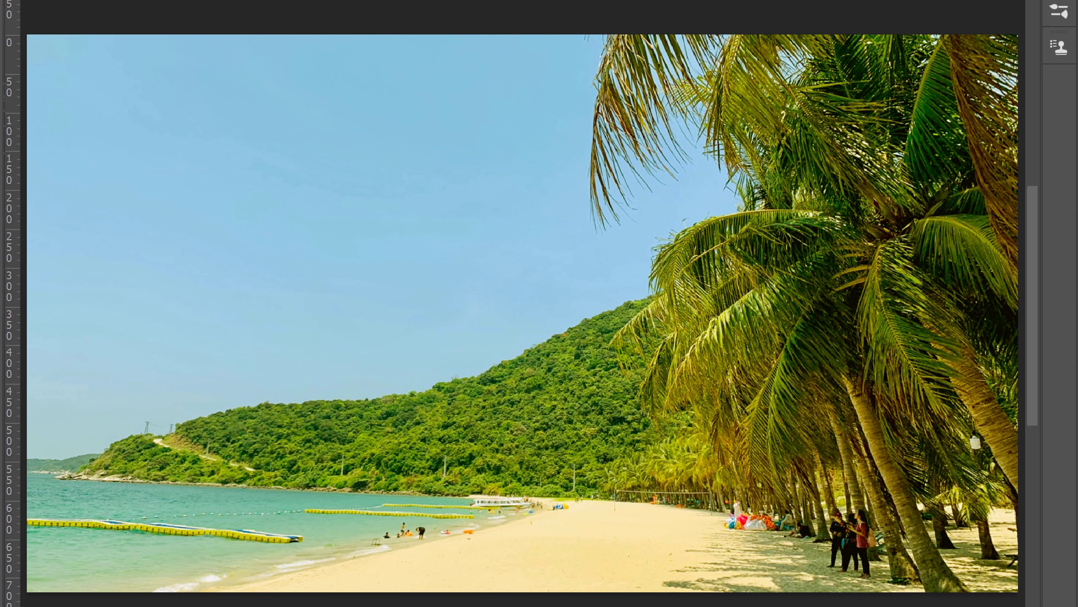
Open Color Balance with Ctrl+B and shift the midtones Yellow–Blue level to +93.
key(ctrl+b)
mouse_move(884, 82)
mouse_down()
mouse_move(866, 81)
mouse_move(842, 55)
mouse_up()
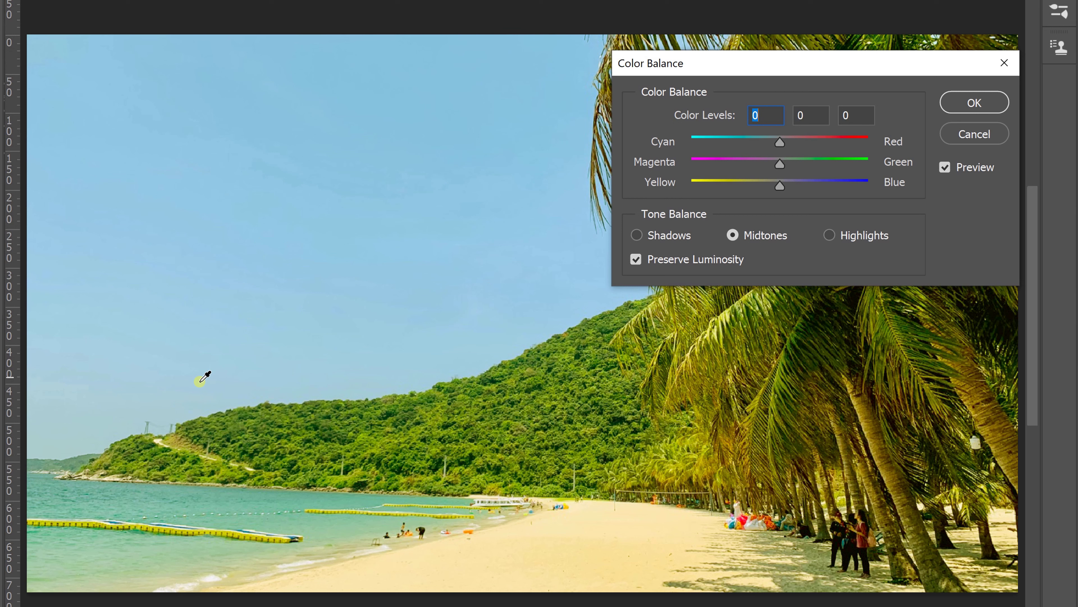
click(350, 495)
click(746, 178)
click(309, 284)
drag(778, 188, 862, 188)
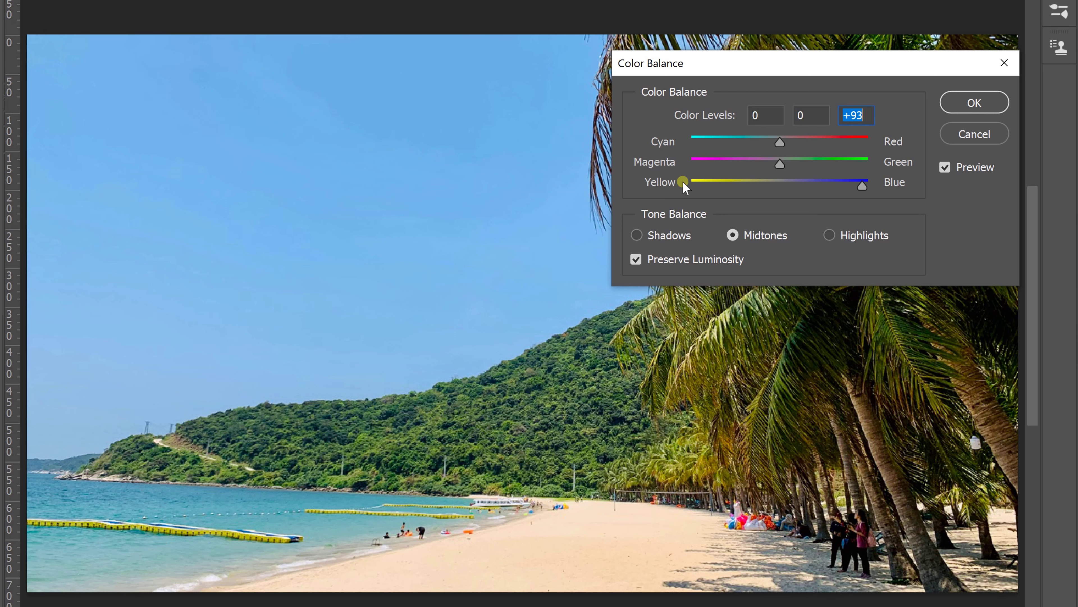
Raise the blue midtone shift to +98, try a cyan shift, then reset Cyan–Red to 0.
drag(861, 186, 866, 185)
drag(777, 145, 758, 153)
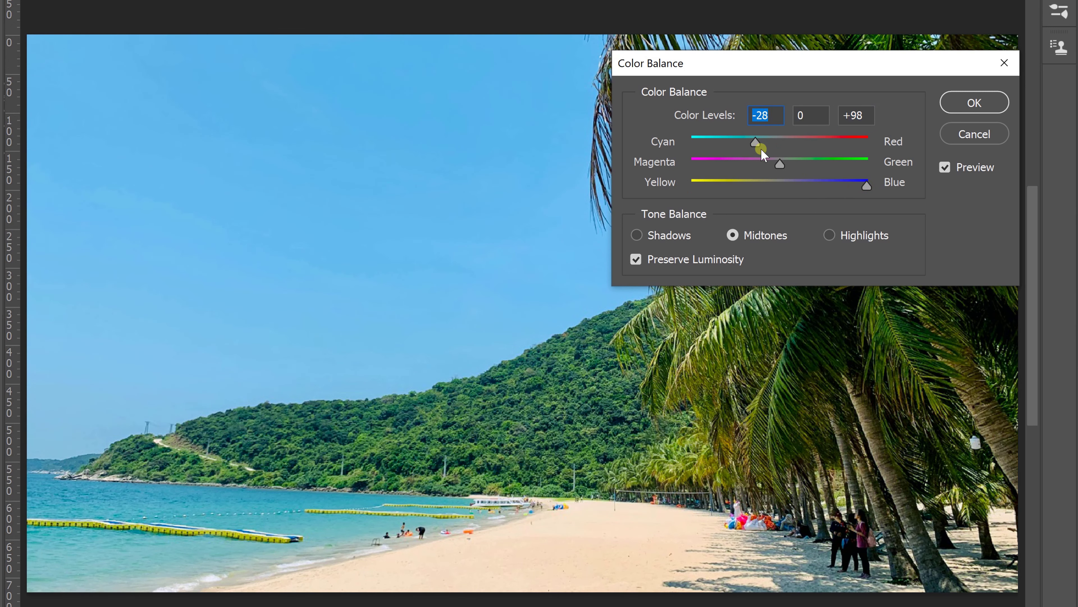
drag(756, 141, 772, 147)
click(750, 114)
text(0)
Toggle Preview to compare with the original, then apply the Color Balance with OK.
click(944, 169)
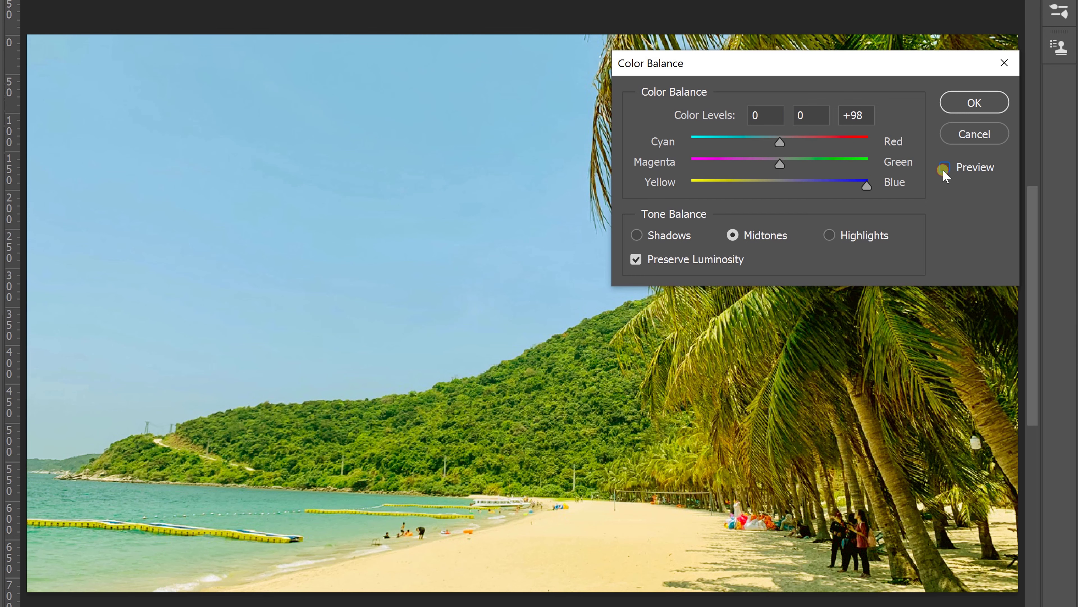
click(943, 169)
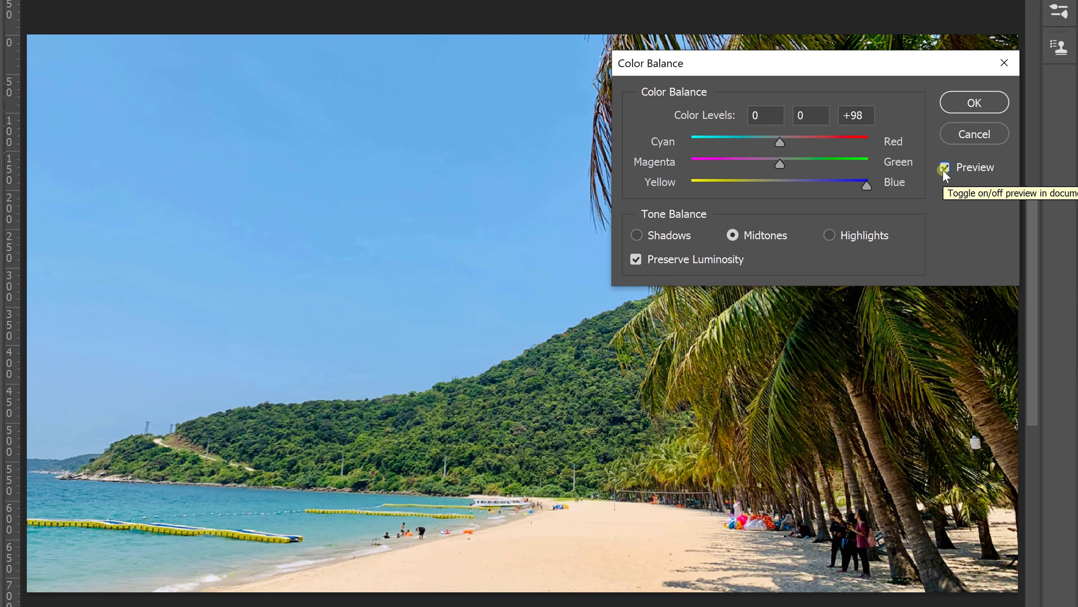
click(943, 169)
click(943, 169)
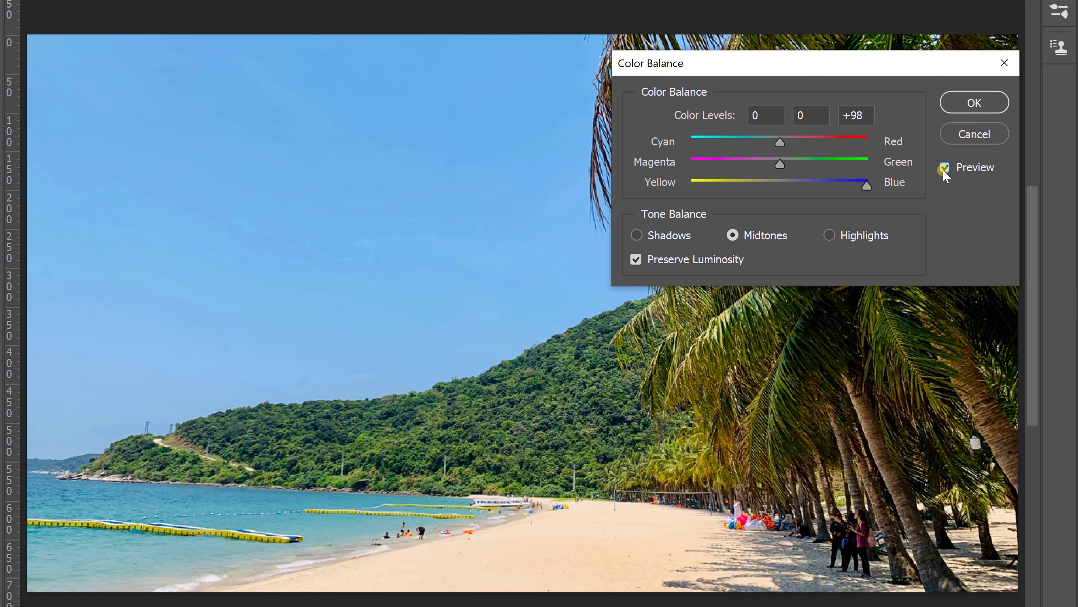
click(969, 103)
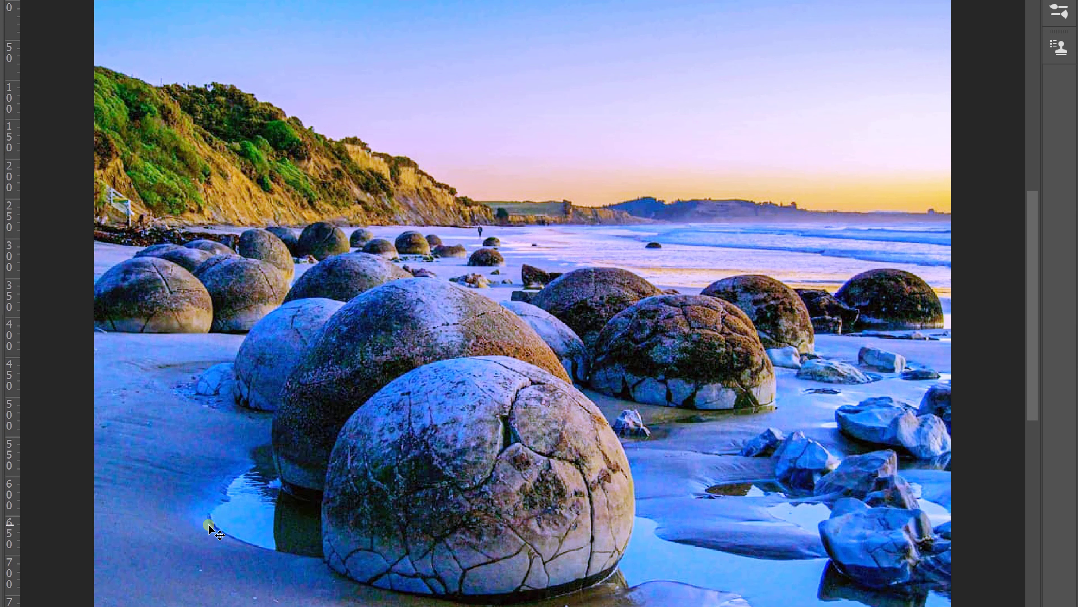
Open Color Balance, move it off the sky, try Yellow–Blue at -73, then reset it to 0.
key(ctrl+b)
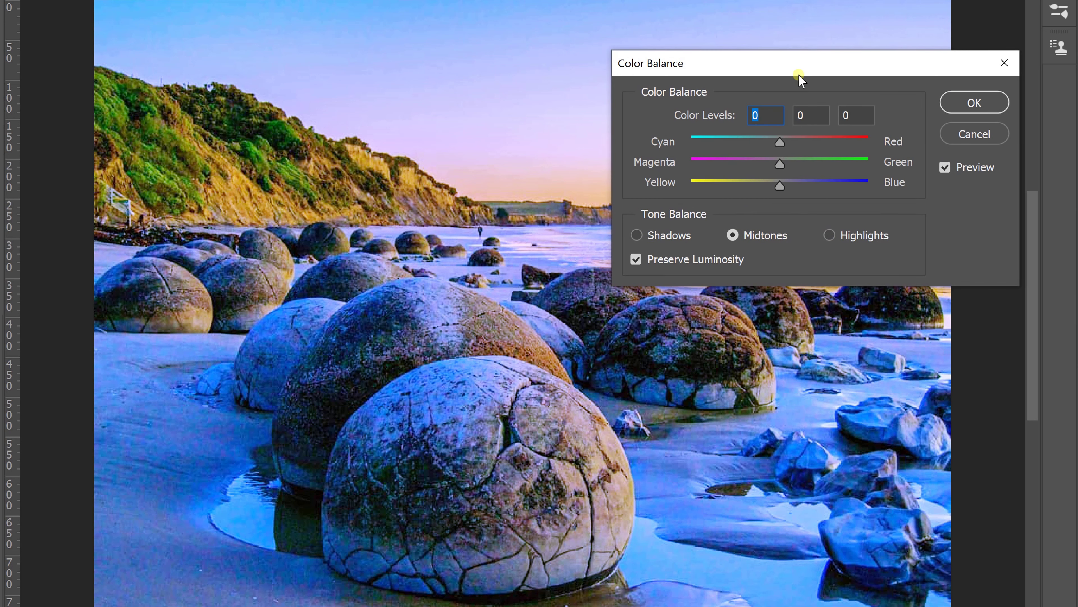
drag(781, 65, 938, 232)
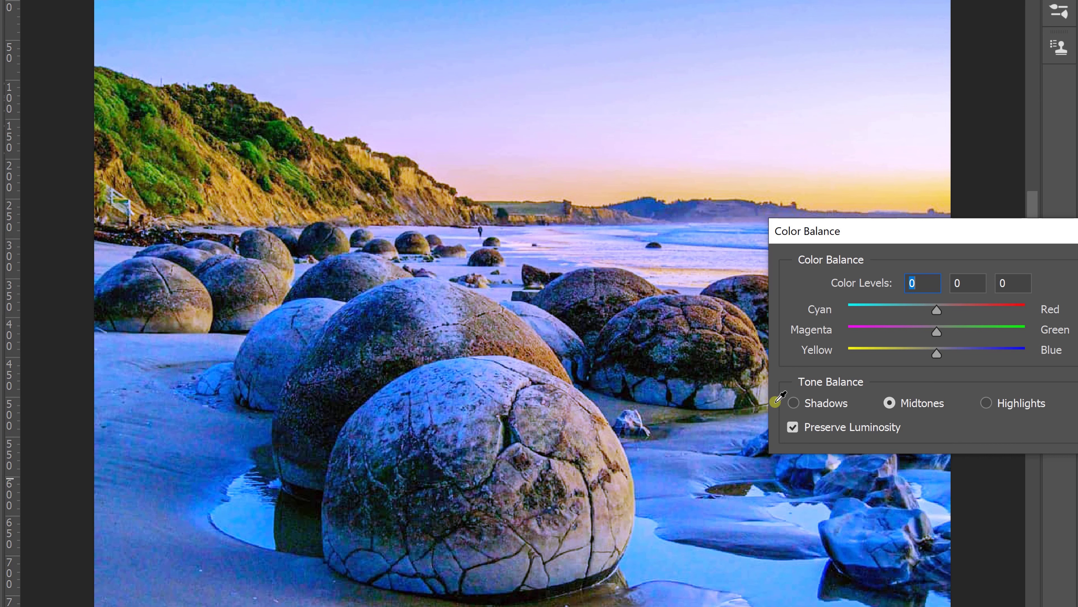
drag(938, 355, 871, 361)
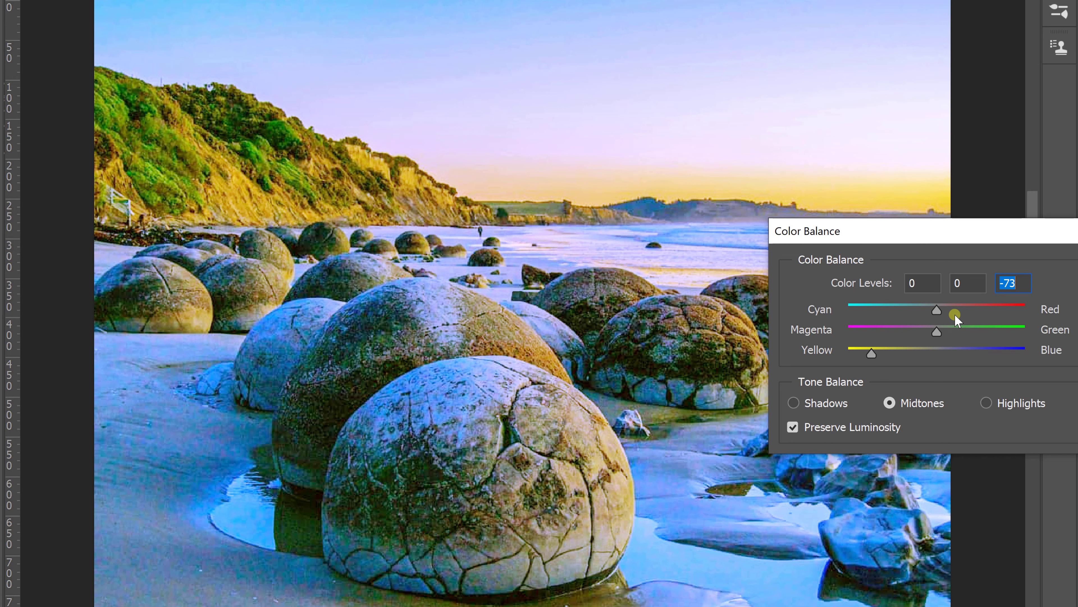
text(0)
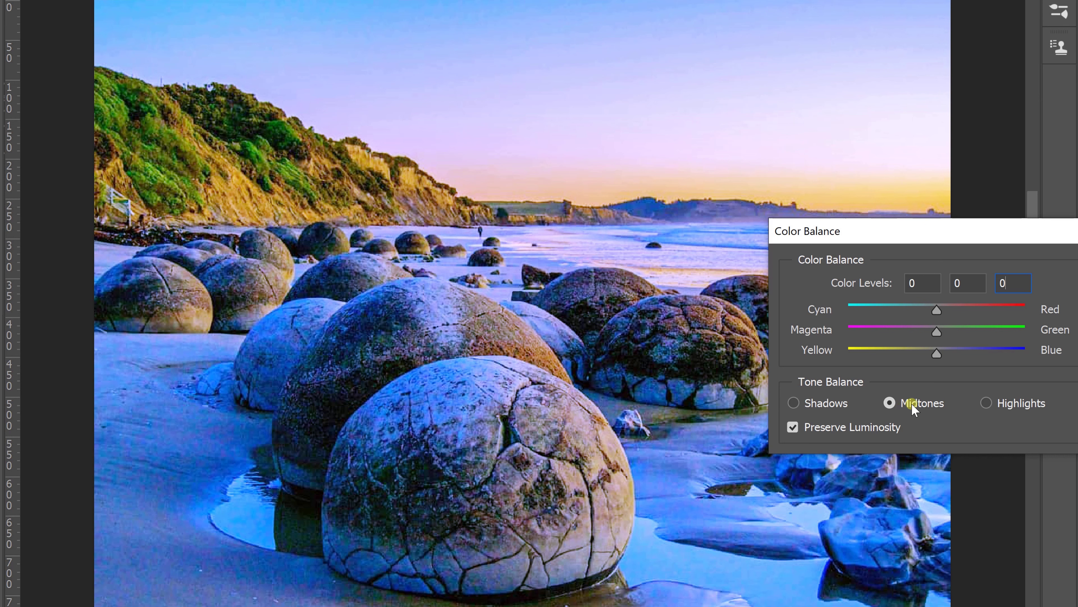
Shift the highlights' Yellow–Blue level toward yellow.
click(987, 403)
click(940, 355)
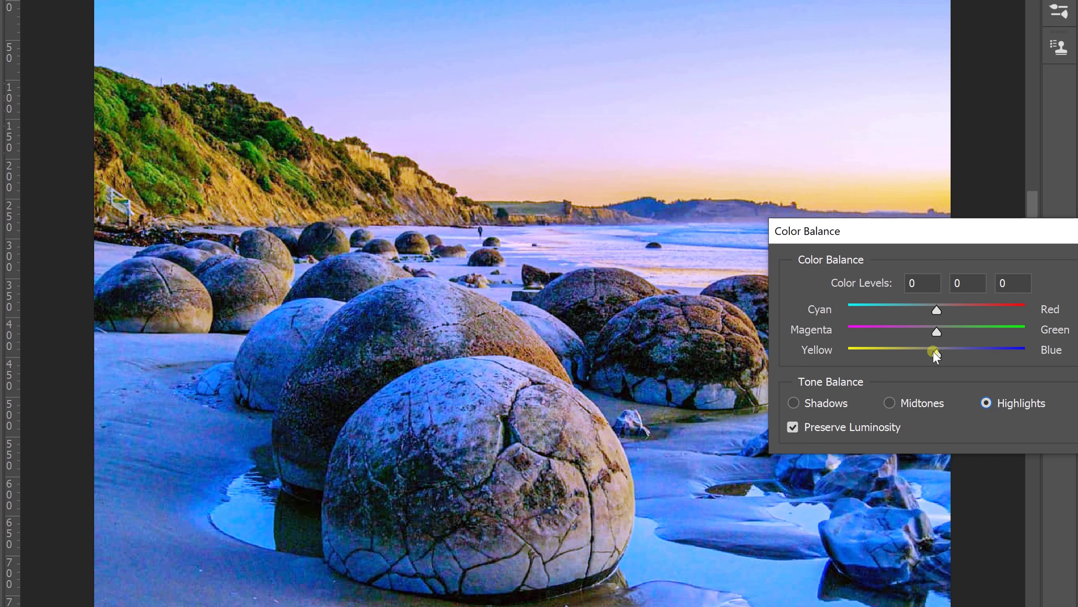
drag(936, 356, 879, 352)
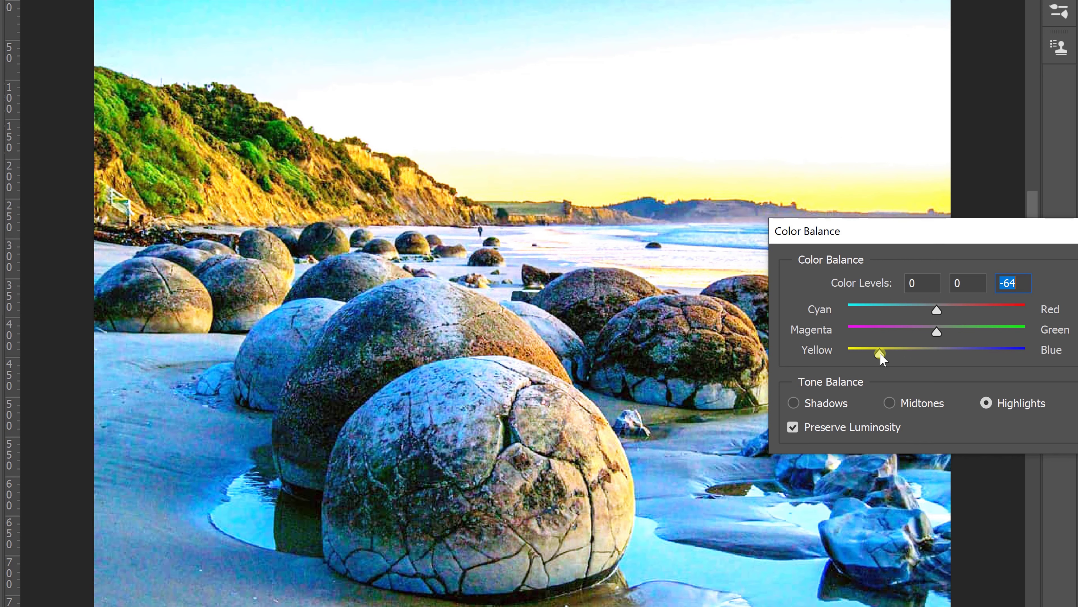
Tint the shadows toward blue with a Yellow–Blue level of +13.
click(834, 400)
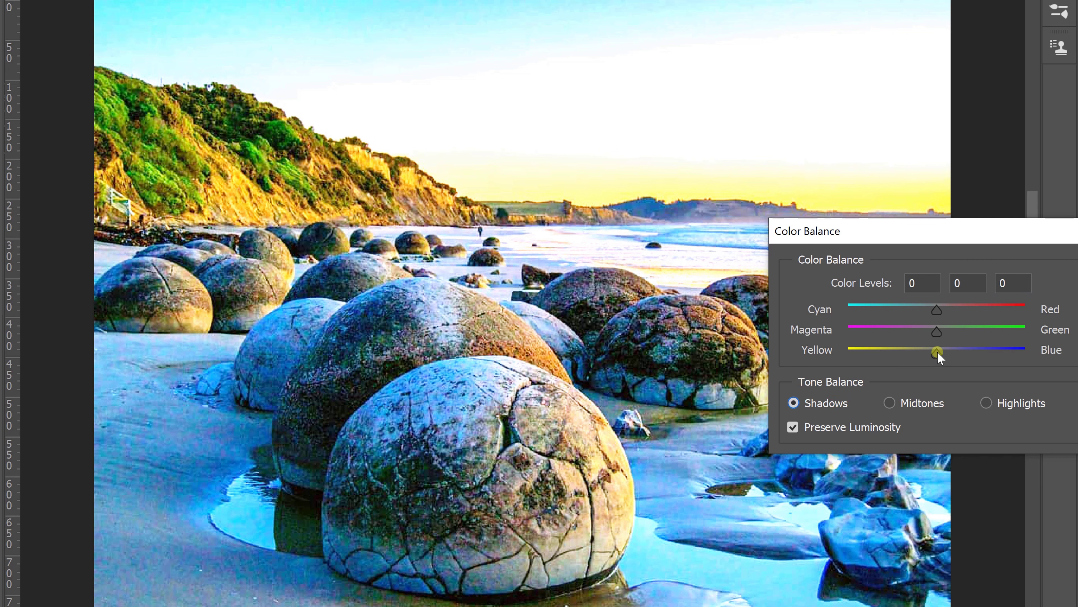
drag(938, 355, 946, 354)
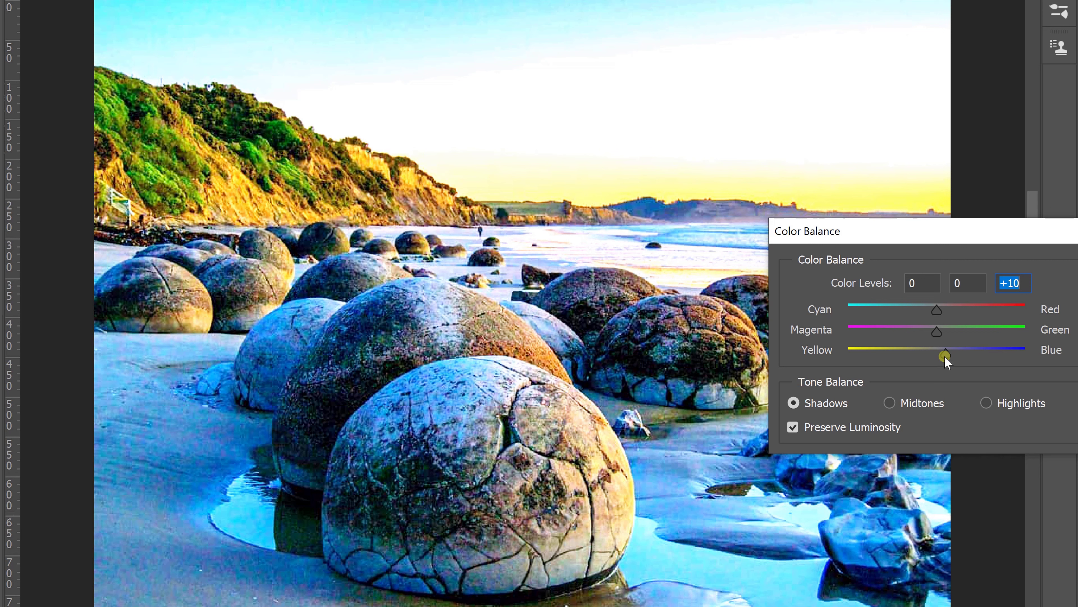
drag(947, 357, 949, 356)
Apply the Color Balance, then lower Yellows saturation to -39 in Hue/Saturation.
click(1010, 283)
key(Return)
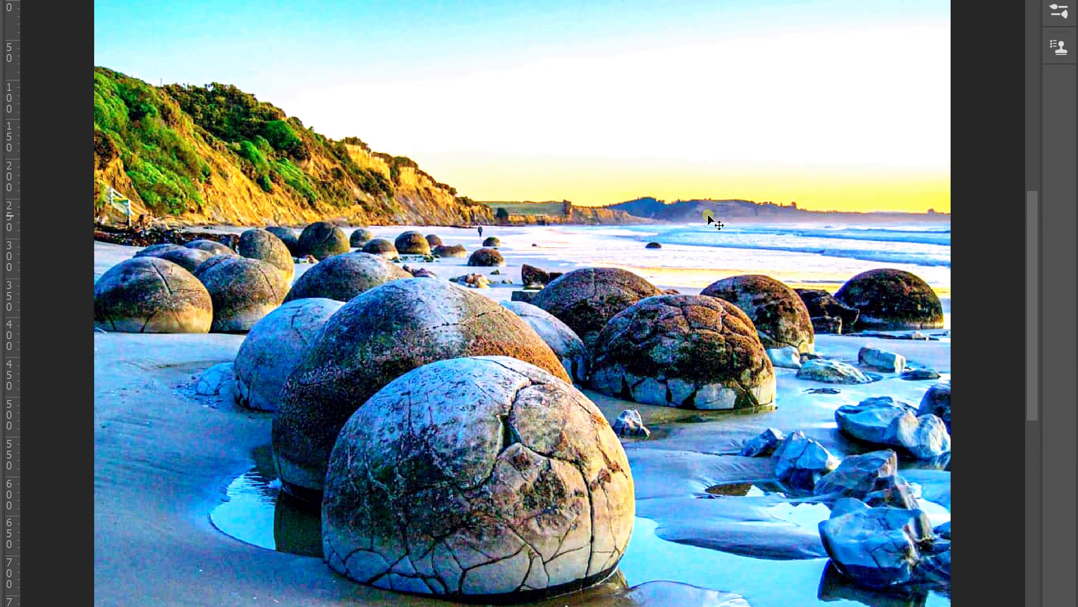
key(ctrl+u)
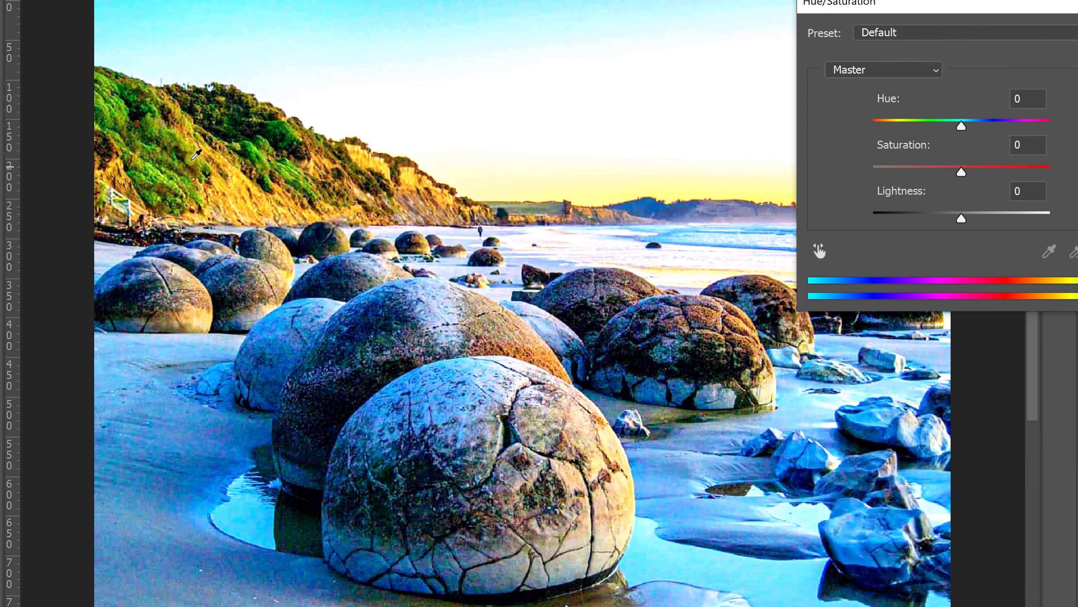
click(858, 70)
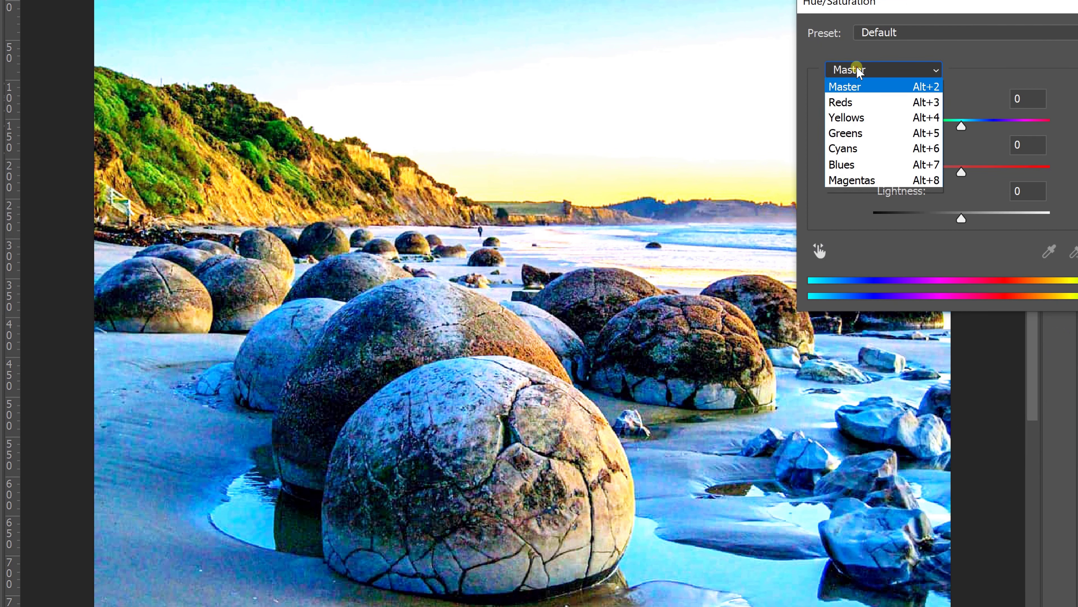
click(859, 119)
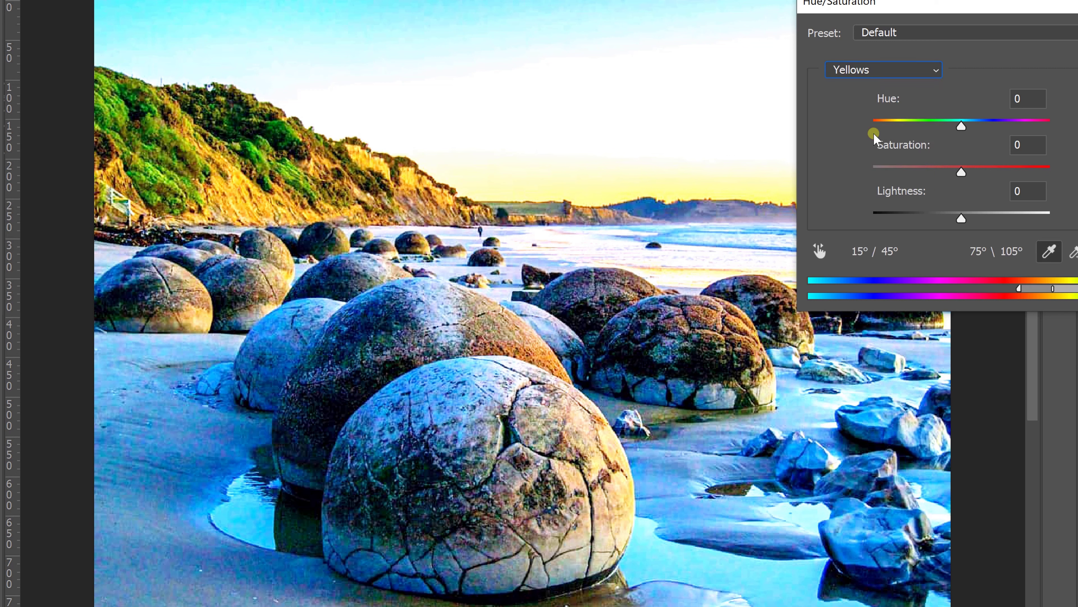
drag(951, 169, 922, 175)
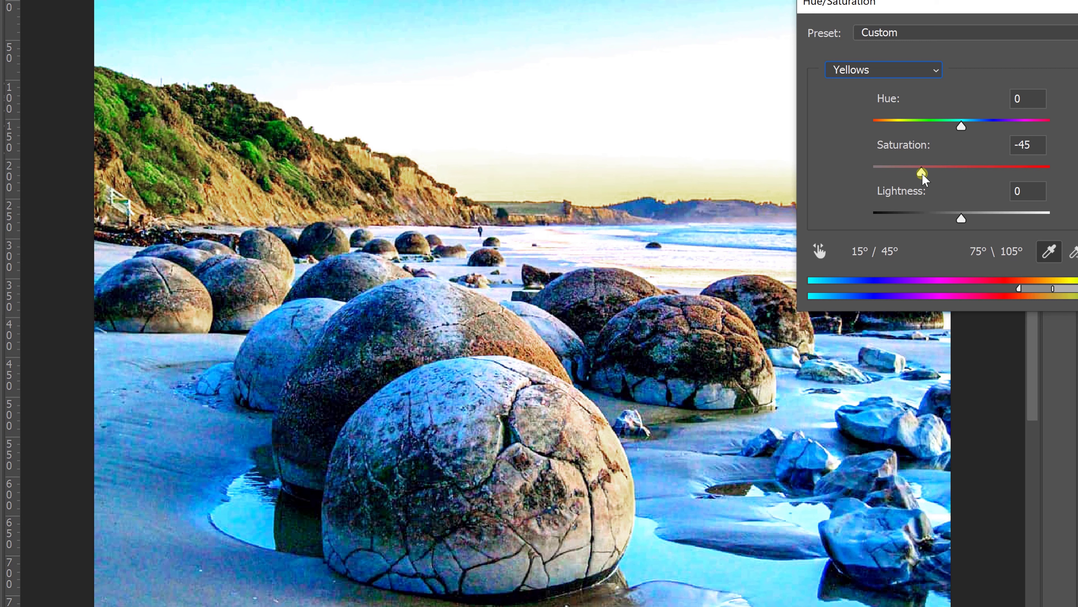
drag(923, 174, 927, 175)
key(Return)
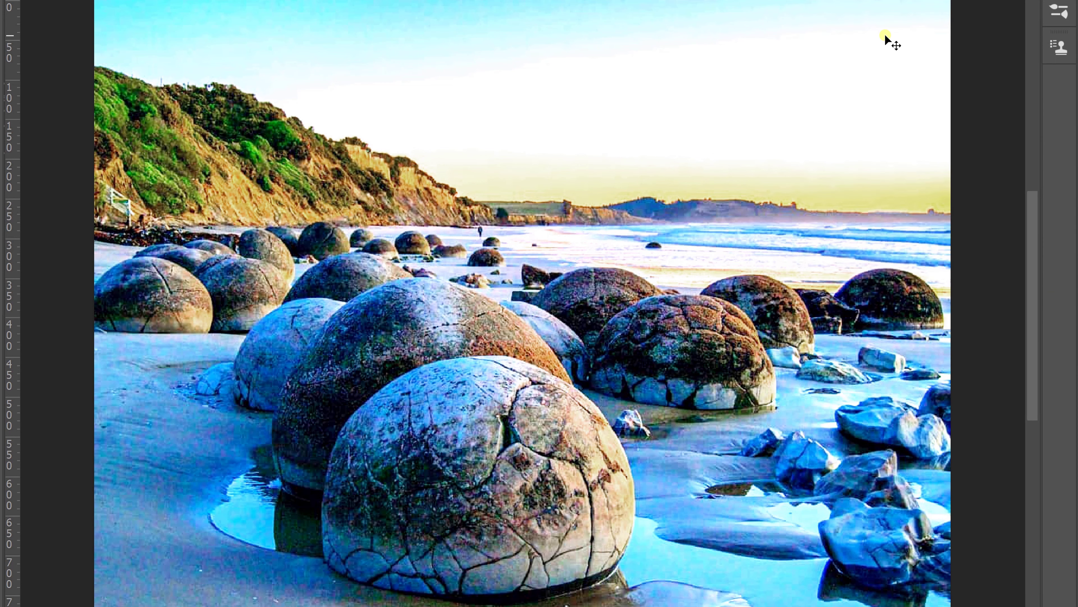
Switch to the grayscale tulip document with Ctrl+Tab and open Color Balance with Ctrl+B.
key(ctrl+Tab)
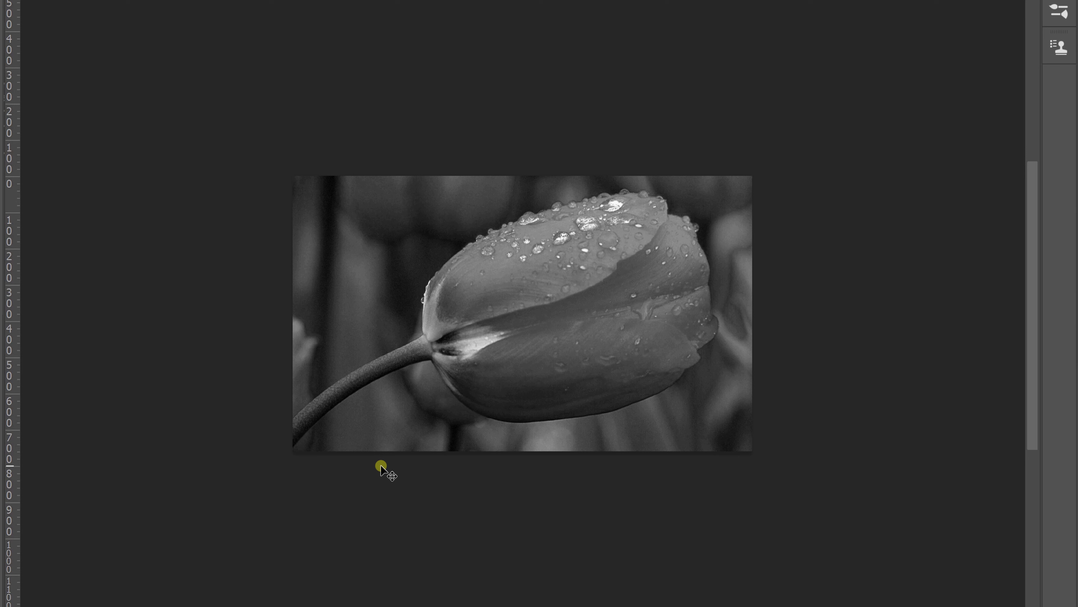
key(ctrl+b)
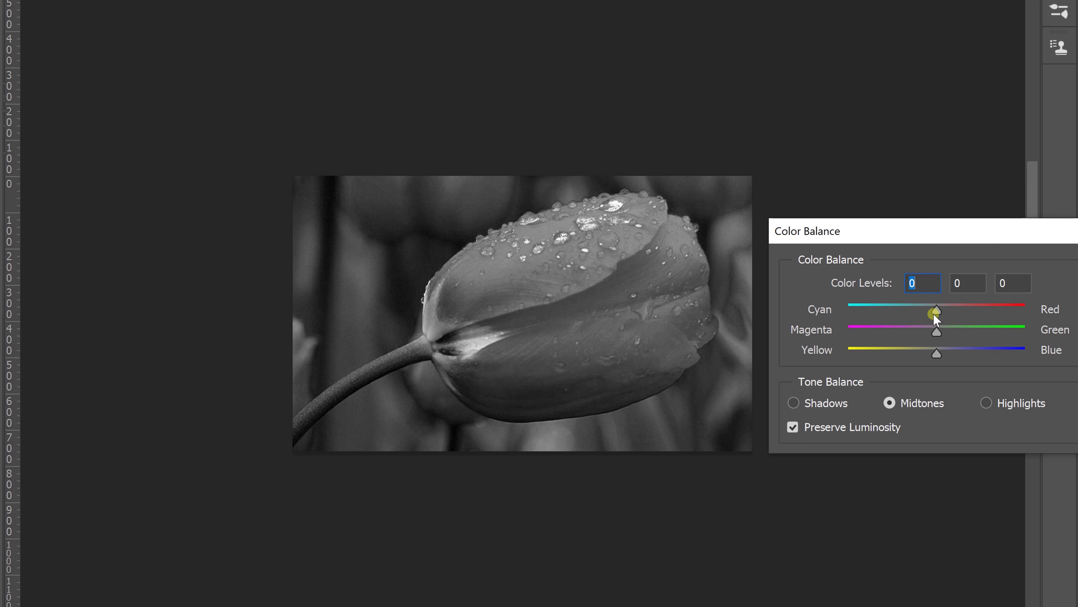
Tint the tulip's midtones red with Color Balance levels +94, -100, -73 and apply.
drag(934, 312, 1032, 307)
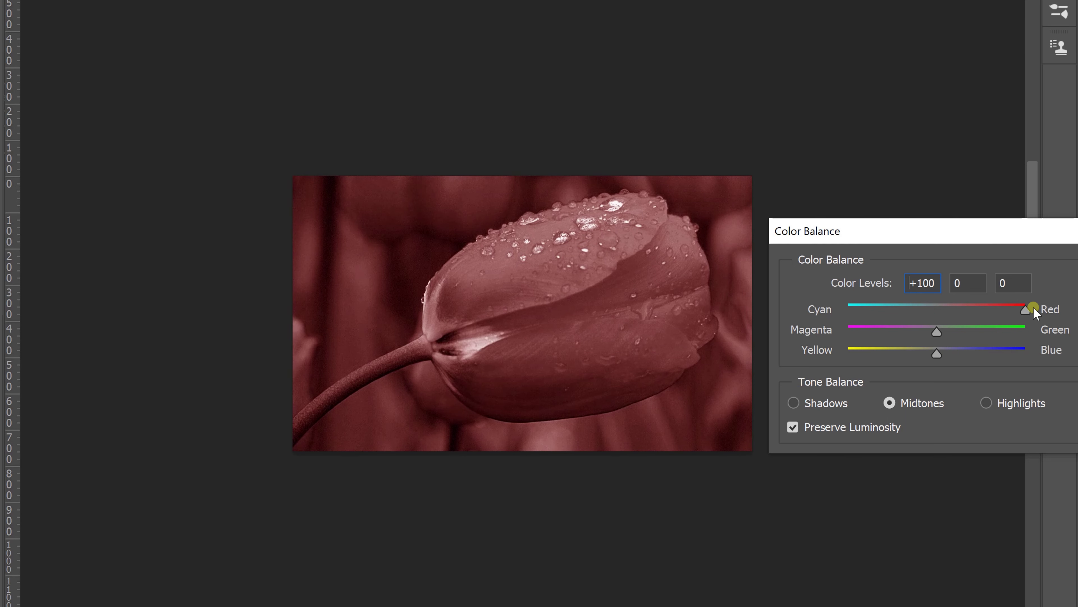
click(1039, 418)
drag(935, 331, 860, 330)
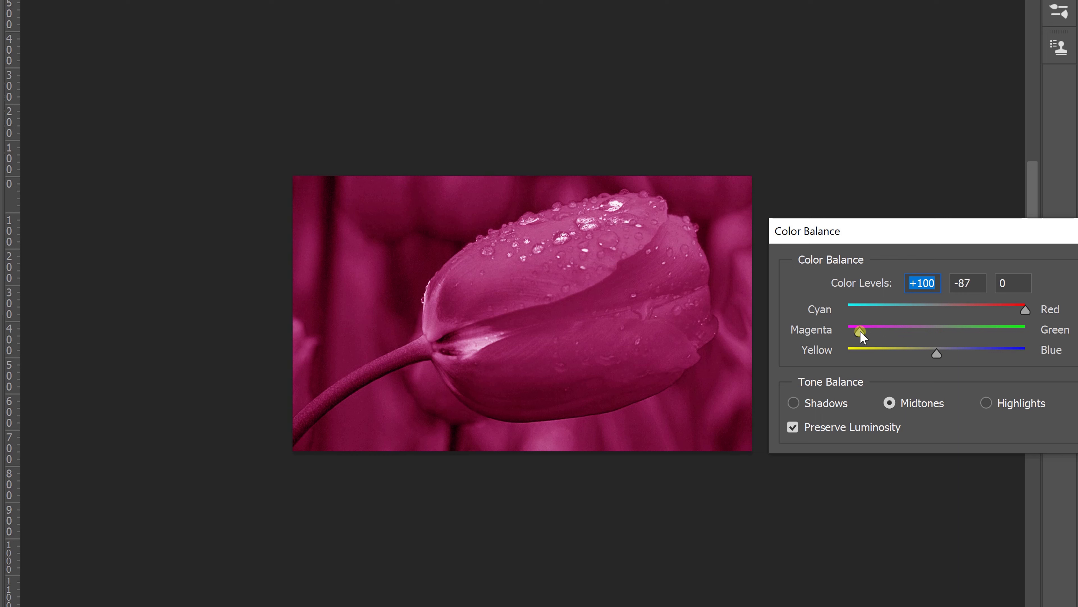
drag(1021, 305, 1022, 314)
mouse_move(936, 353)
mouse_down()
mouse_move(968, 349)
mouse_move(871, 351)
mouse_move(837, 334)
mouse_up()
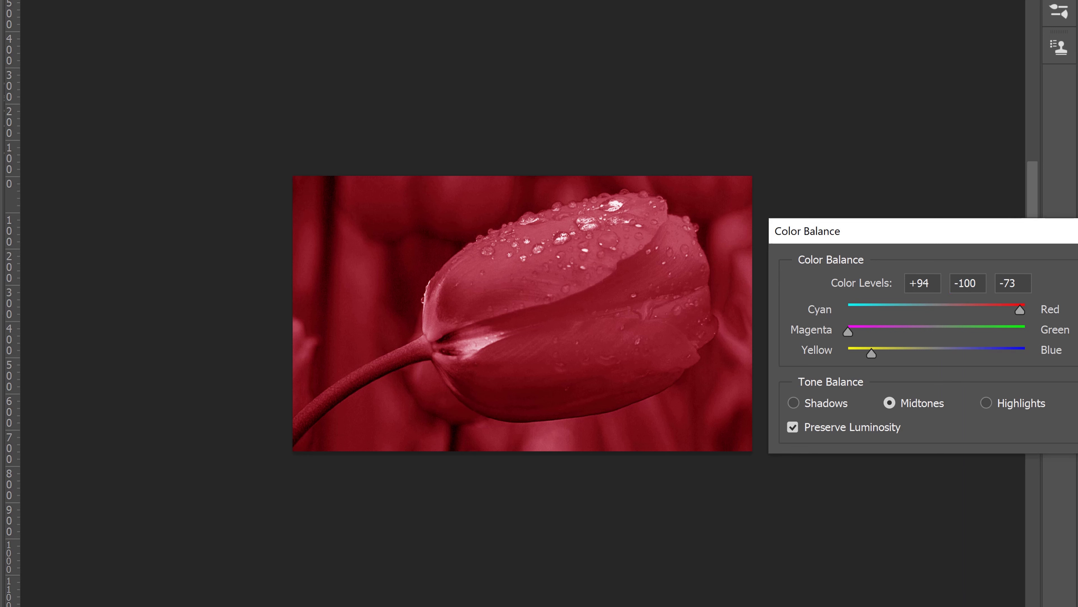
key(Return)
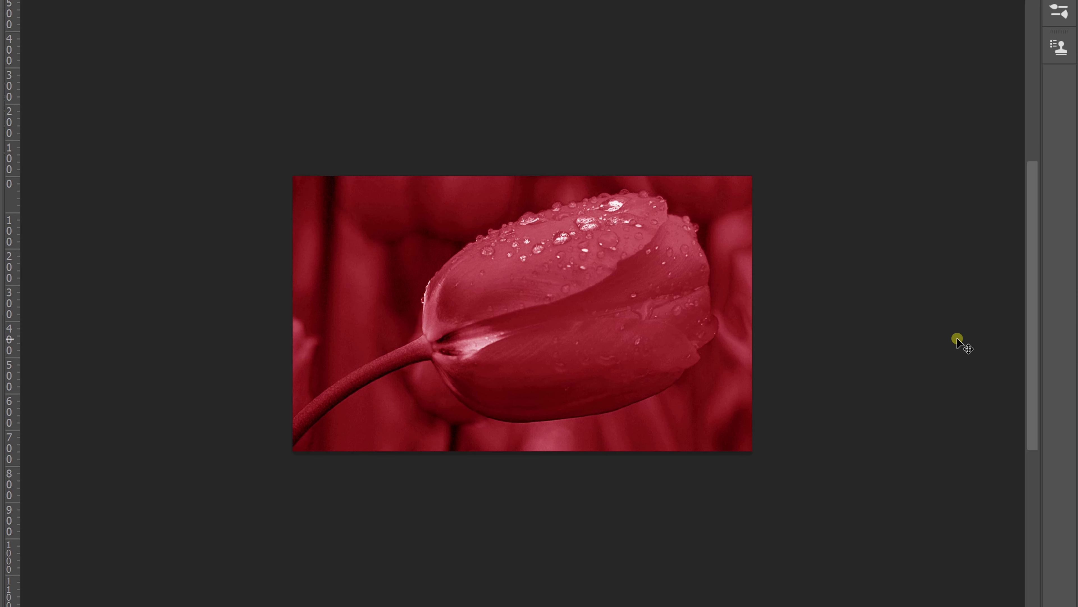
Undo the red tint, then lasso the tulip's flower head with a 2 px feather.
key(ctrl+z)
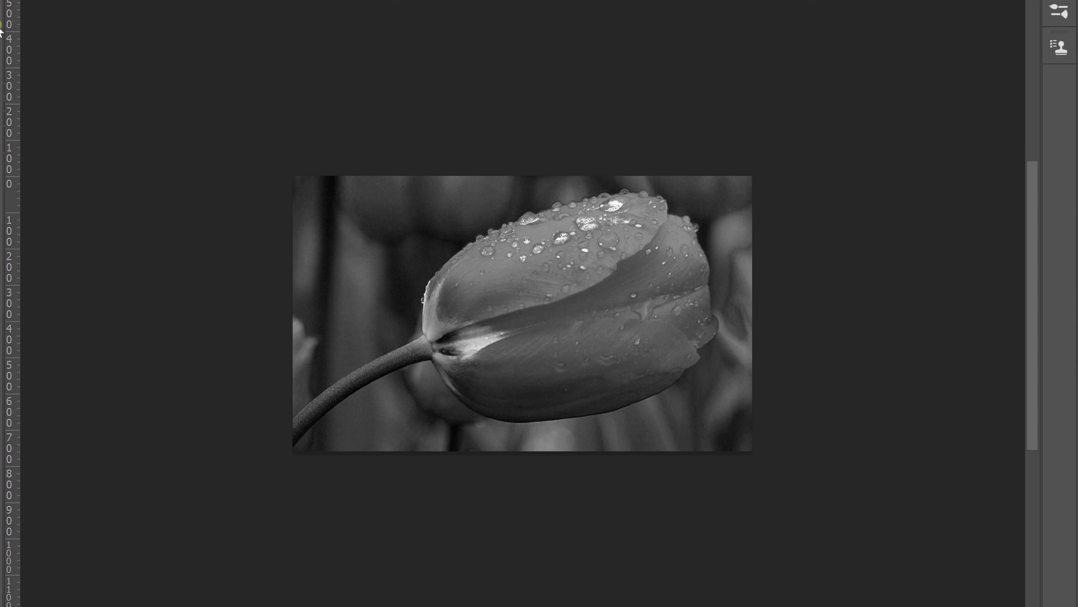
mouse_move(490, 276)
mouse_down()
mouse_move(589, 220)
mouse_move(654, 342)
mouse_move(698, 335)
mouse_move(643, 375)
mouse_move(584, 379)
mouse_up()
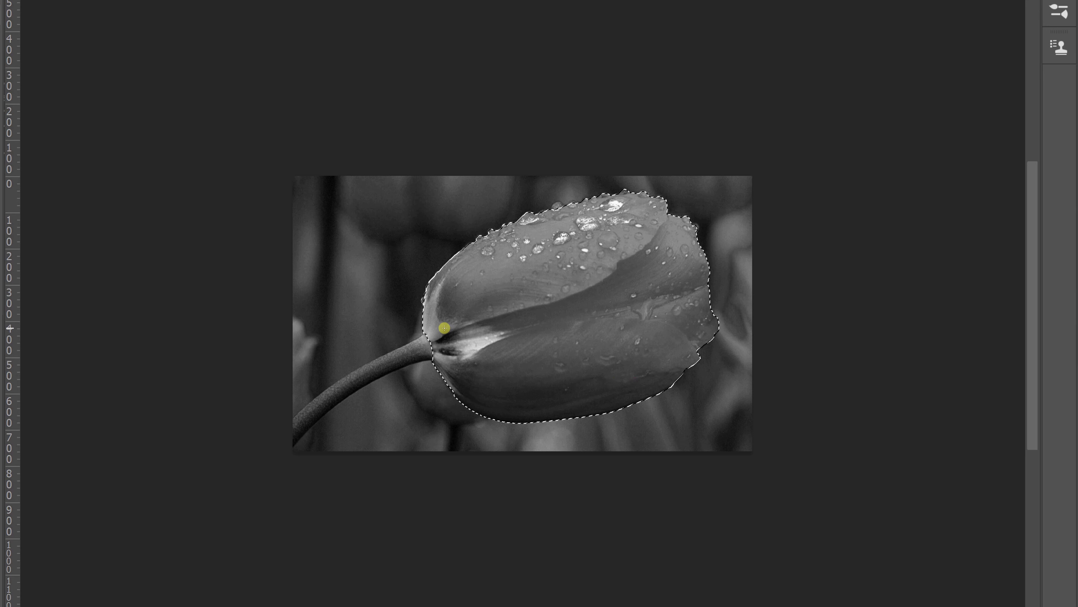
key(shift+F6)
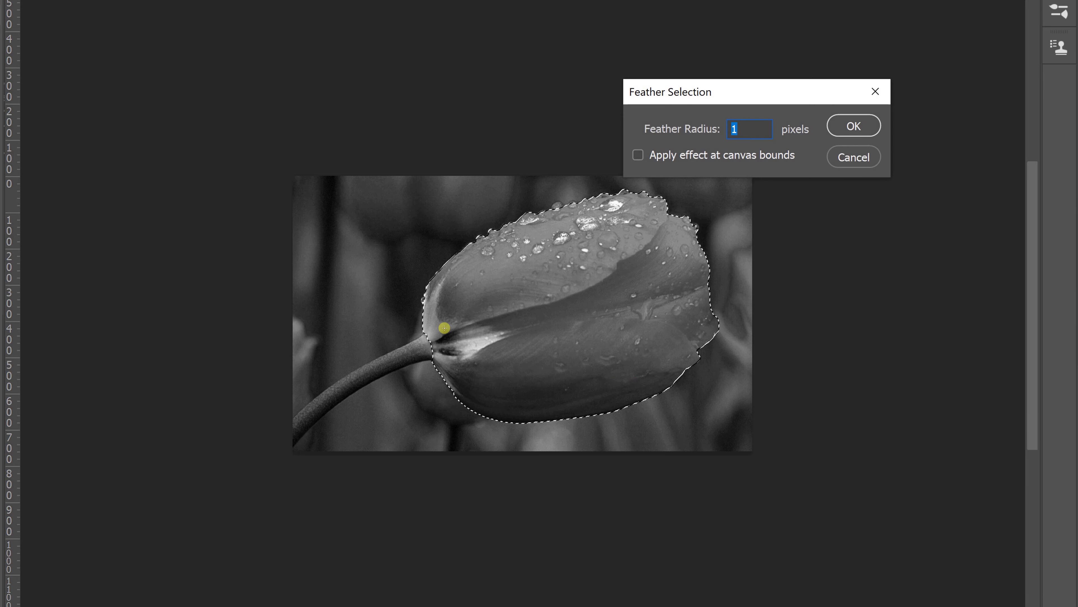
text(2)
key(Return)
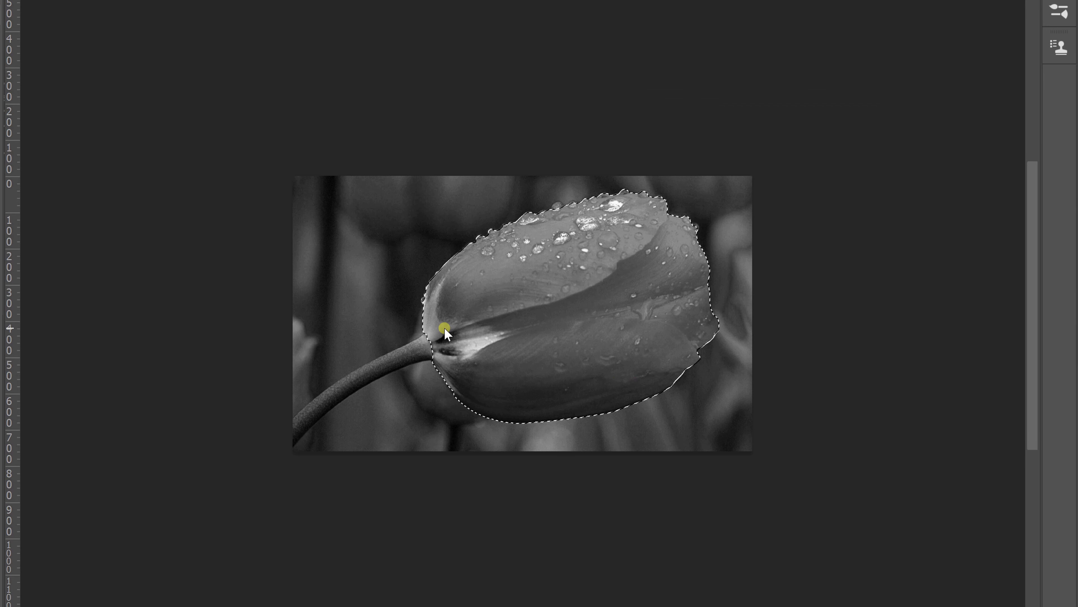
Tint the flower head red with Color Balance +100, -76, -48, then invert the selection.
key(ctrl+b)
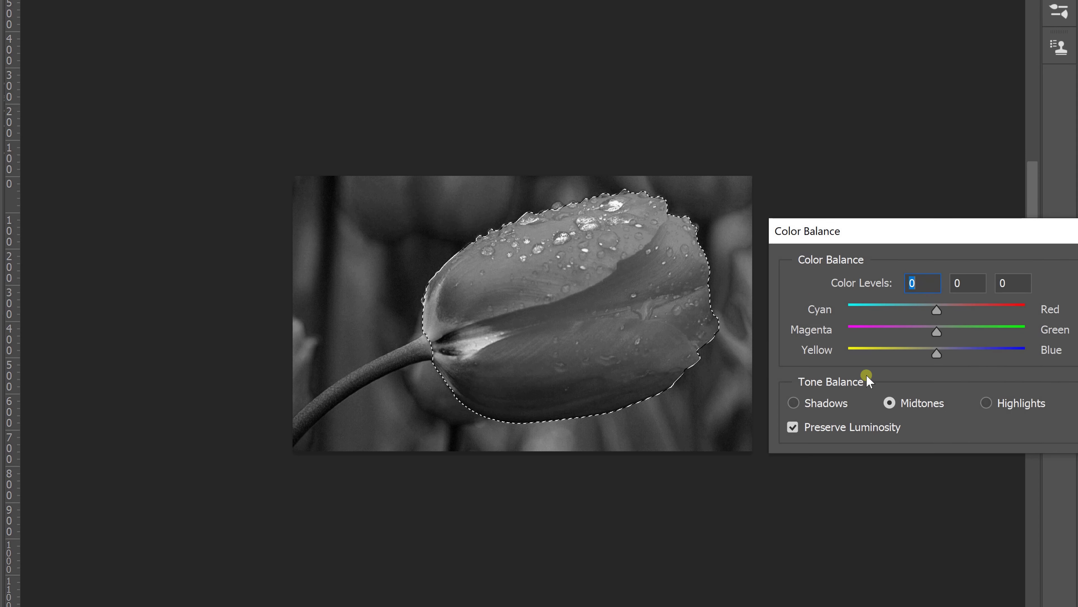
drag(940, 306, 1034, 304)
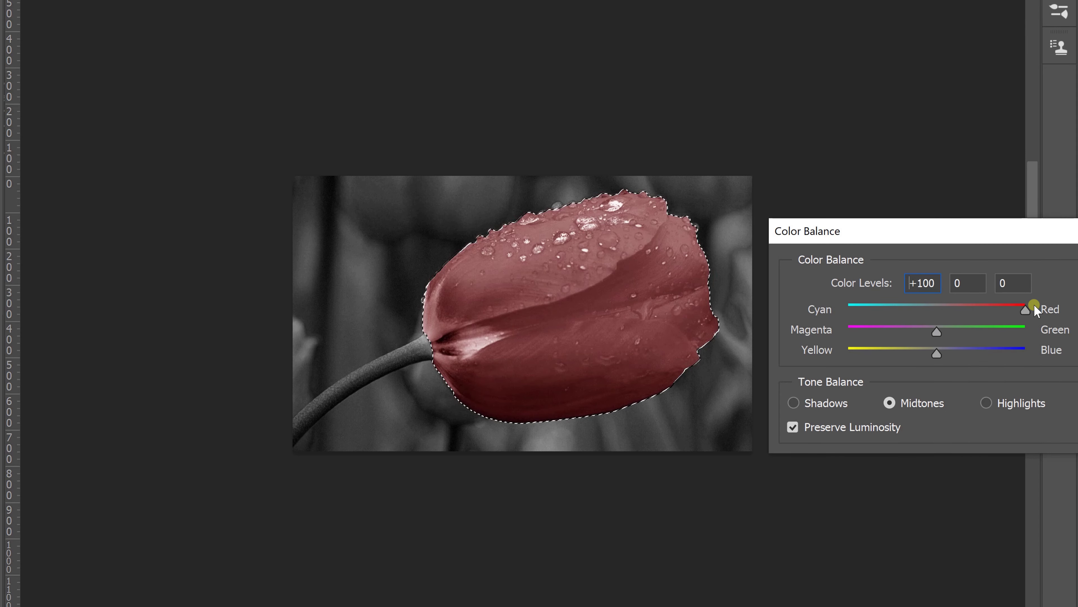
mouse_move(904, 333)
mouse_down()
mouse_move(924, 332)
mouse_move(870, 335)
mouse_up()
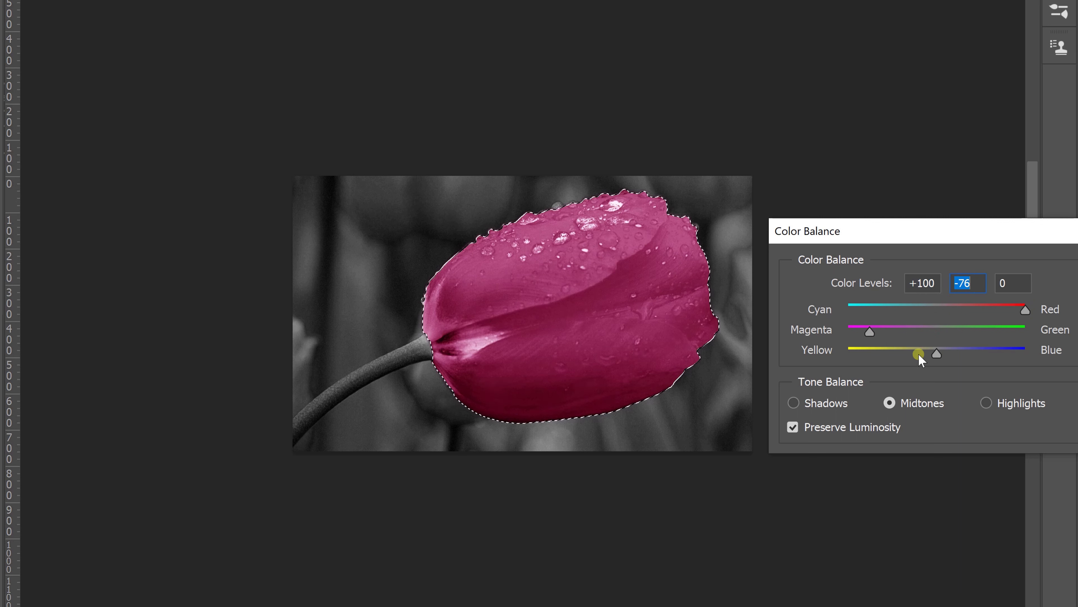
drag(937, 353, 895, 353)
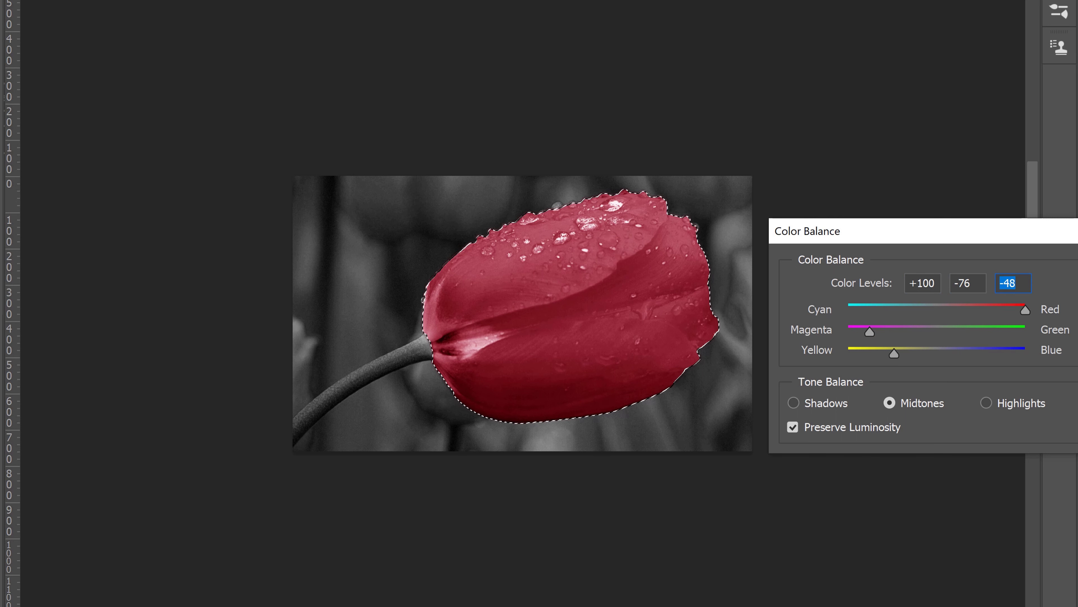
key(Return)
key(ctrl+shift+i)
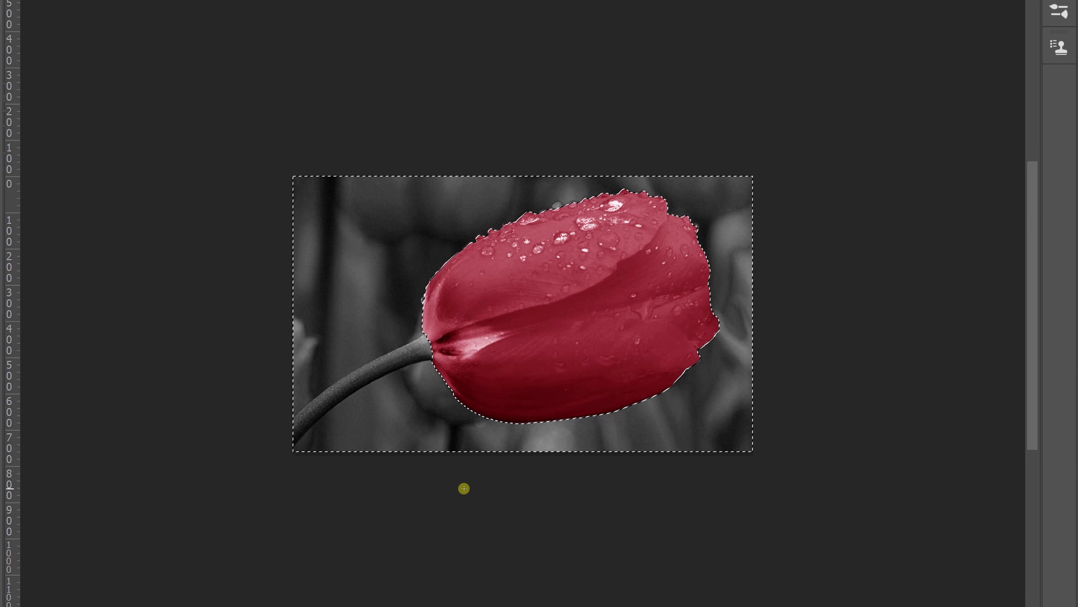
Apply Color Balance -21, +41, +18 to the inverted selection for a muted green background.
key(ctrl+b)
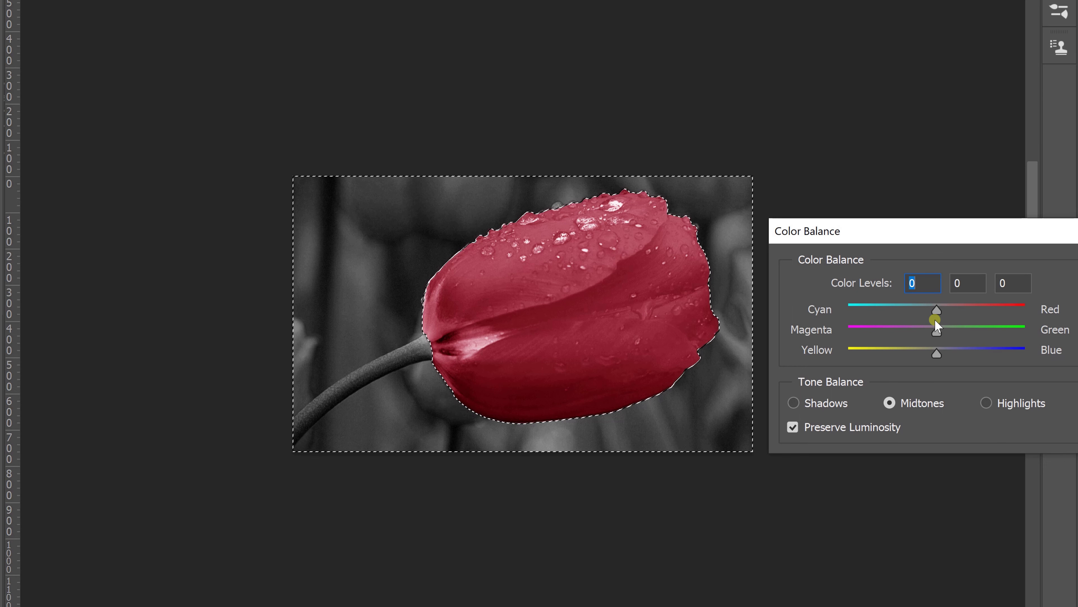
mouse_move(938, 332)
mouse_down()
mouse_move(986, 329)
mouse_move(973, 333)
mouse_up()
drag(931, 310, 912, 312)
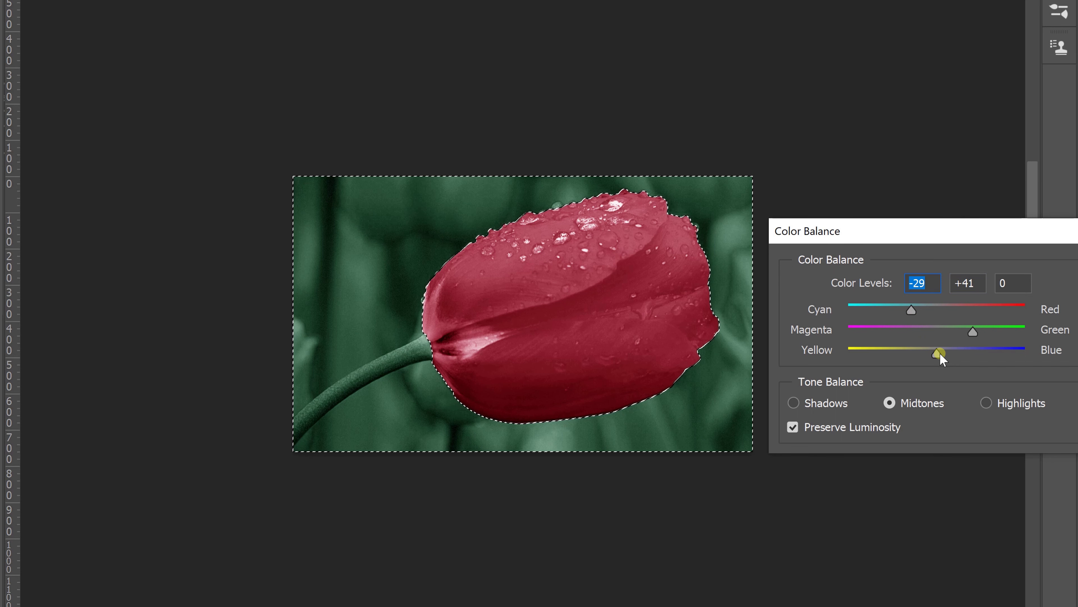
drag(914, 309, 920, 316)
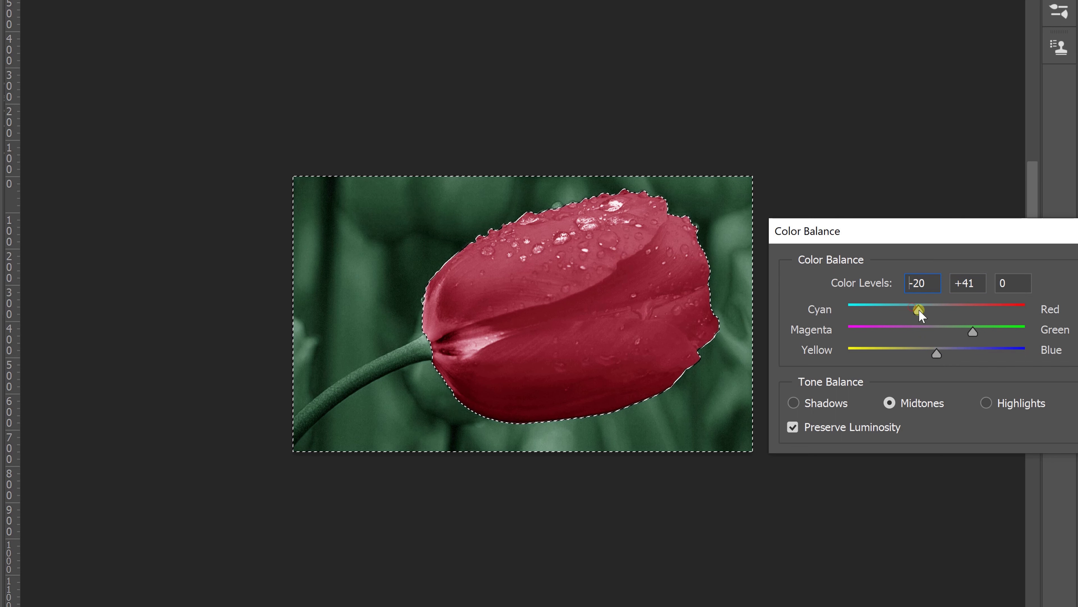
drag(937, 353, 954, 355)
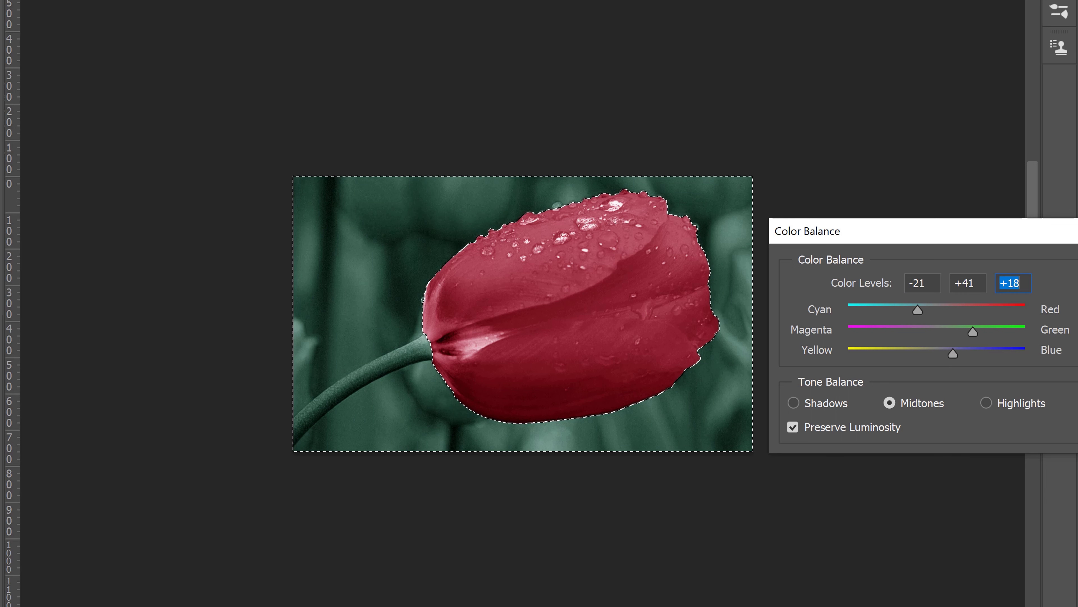
key(Return)
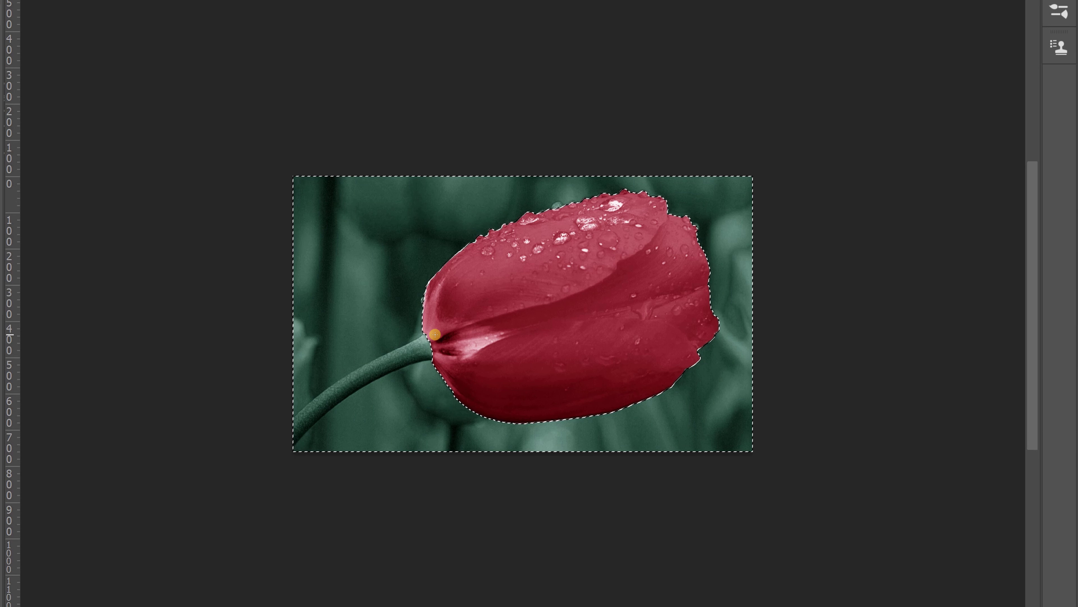
Deselect, then lasso the tulip's stem with a 2 px feather.
click(435, 334)
drag(421, 344, 291, 430)
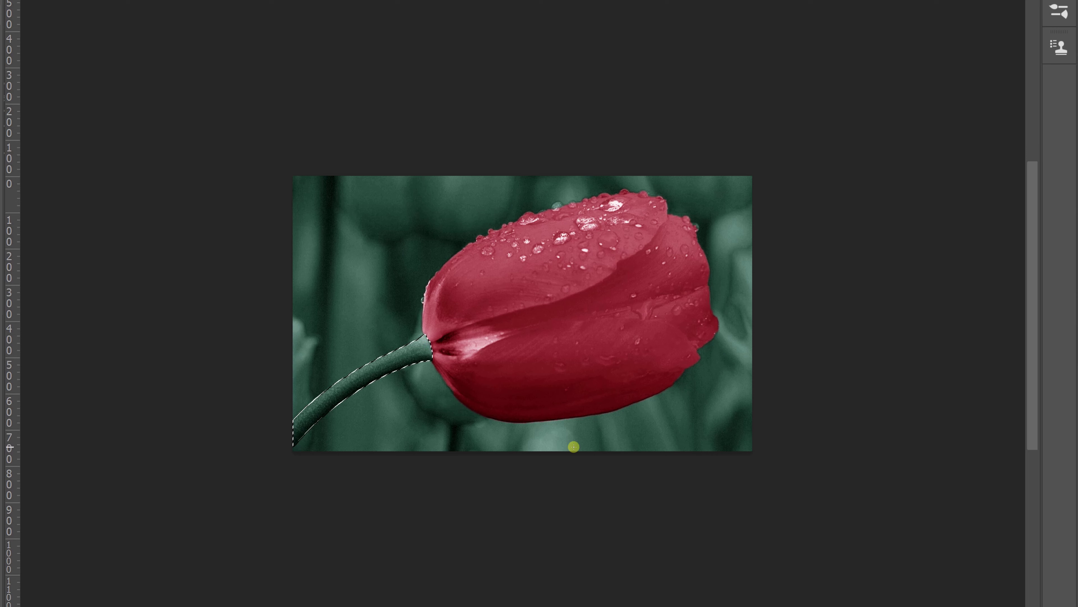
key(shift+F6)
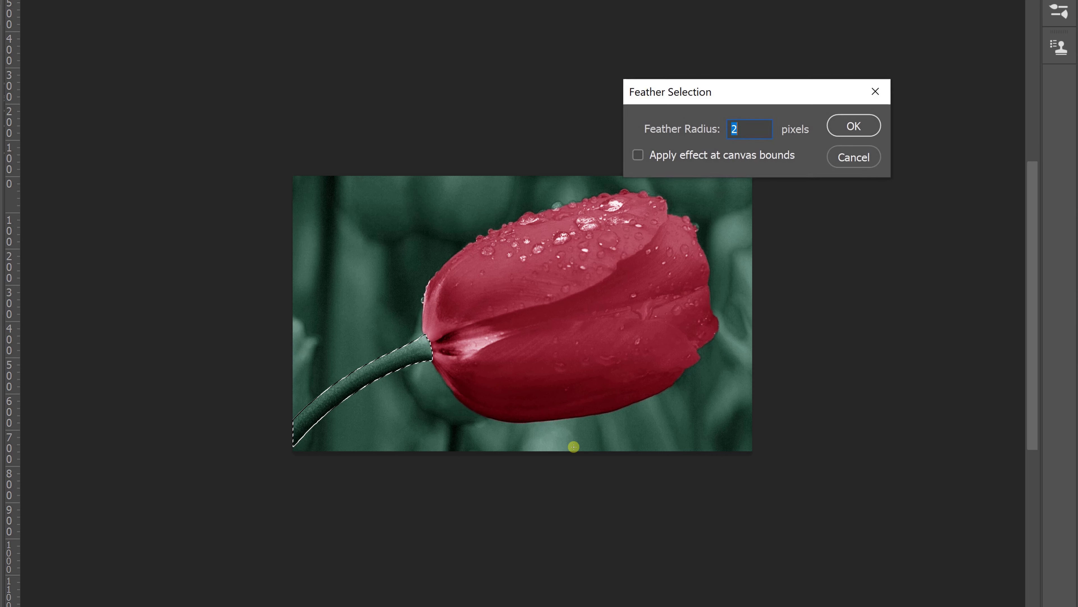
key(Return)
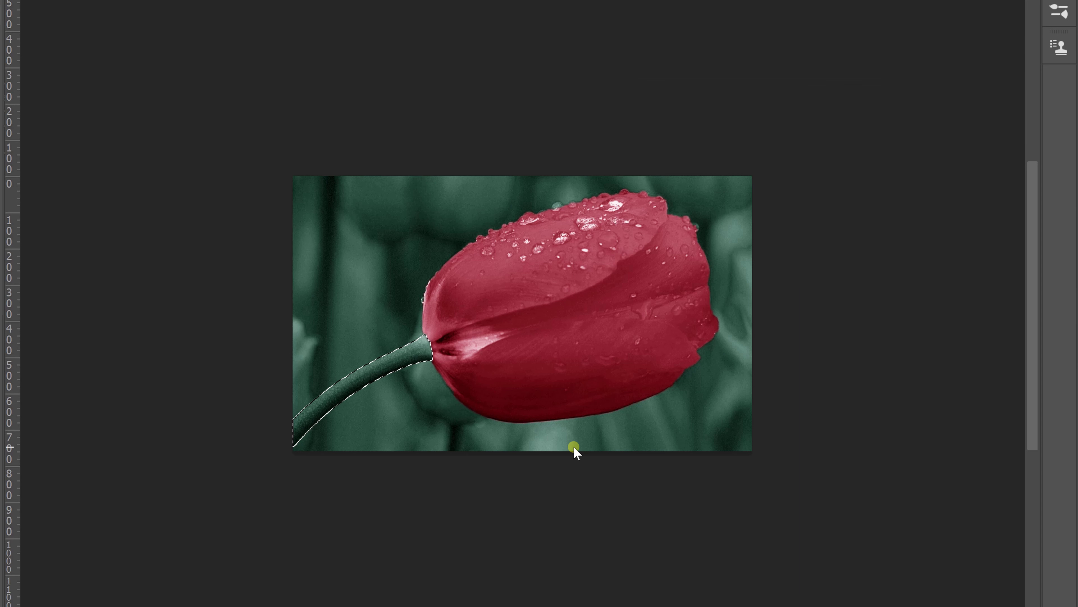
Color the stem a stronger green with Color Balance 0, +69, -44.
key(ctrl+b)
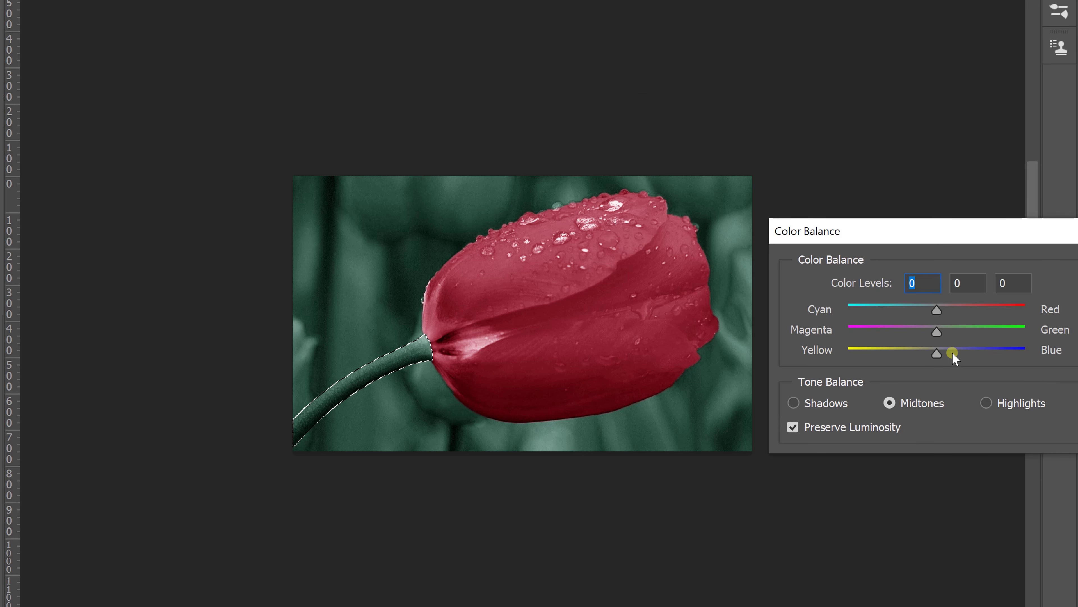
drag(944, 328, 999, 331)
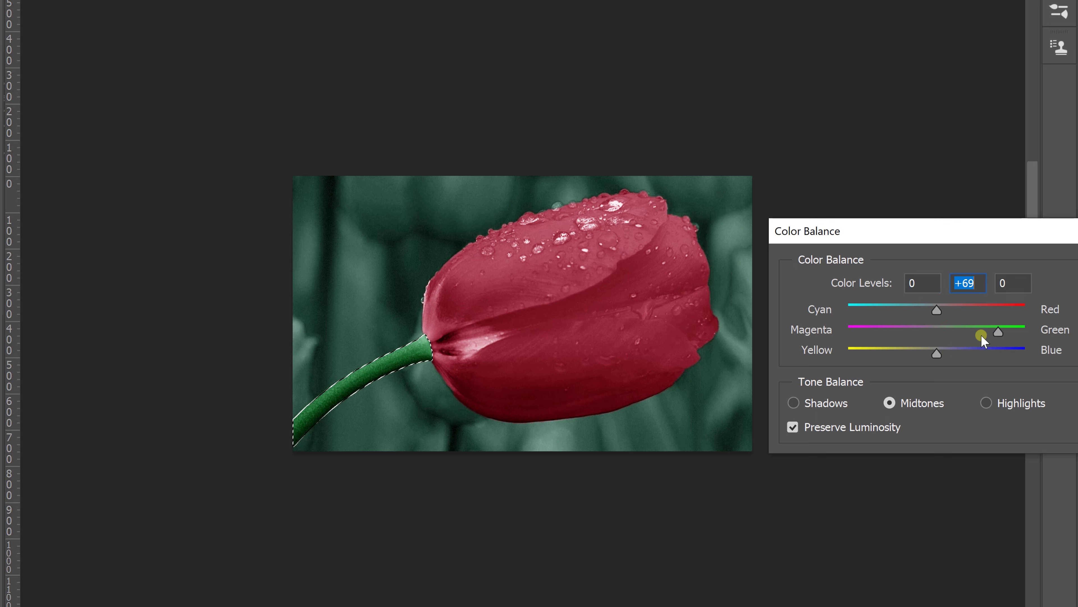
mouse_move(937, 353)
mouse_down()
mouse_move(951, 347)
mouse_move(898, 353)
mouse_up()
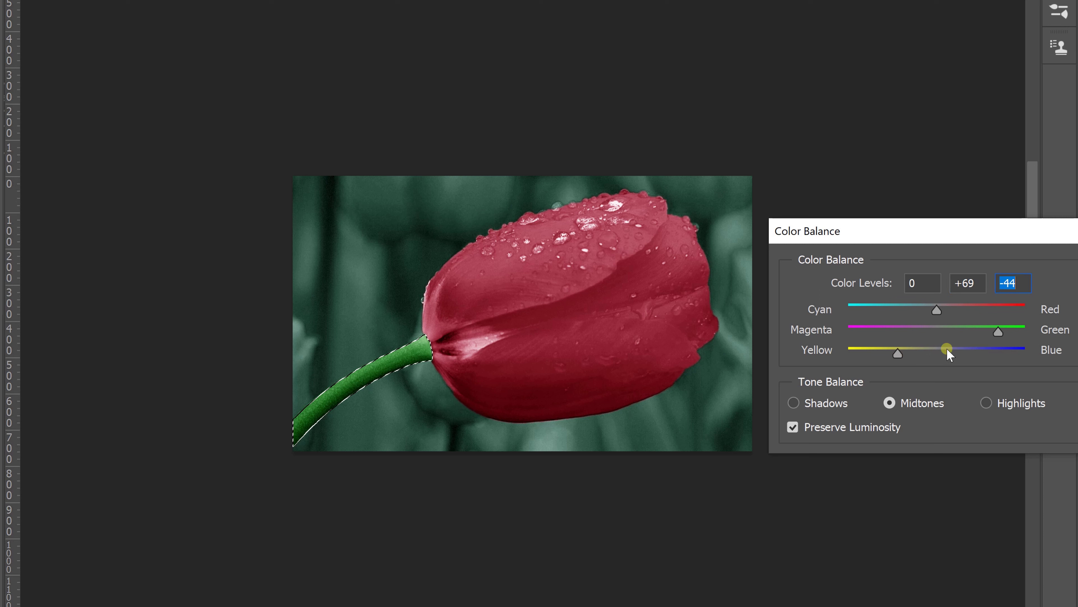
drag(998, 331, 1013, 333)
key(Return)
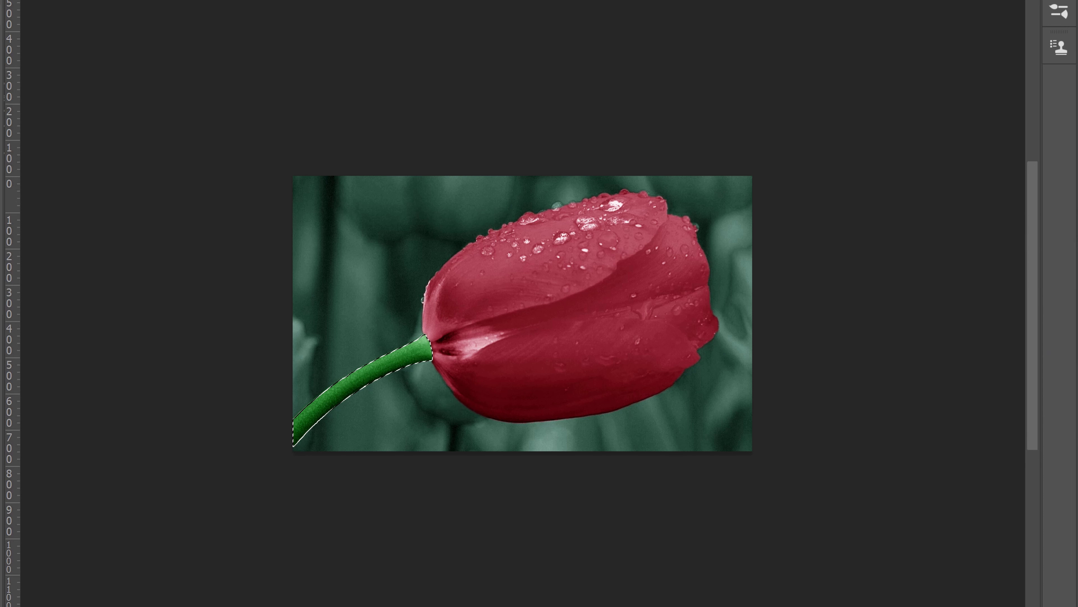
Deselect and apply a whole-image Color Balance of +19, 0, +4.
click(745, 429)
scroll(440, 392, down, 1)
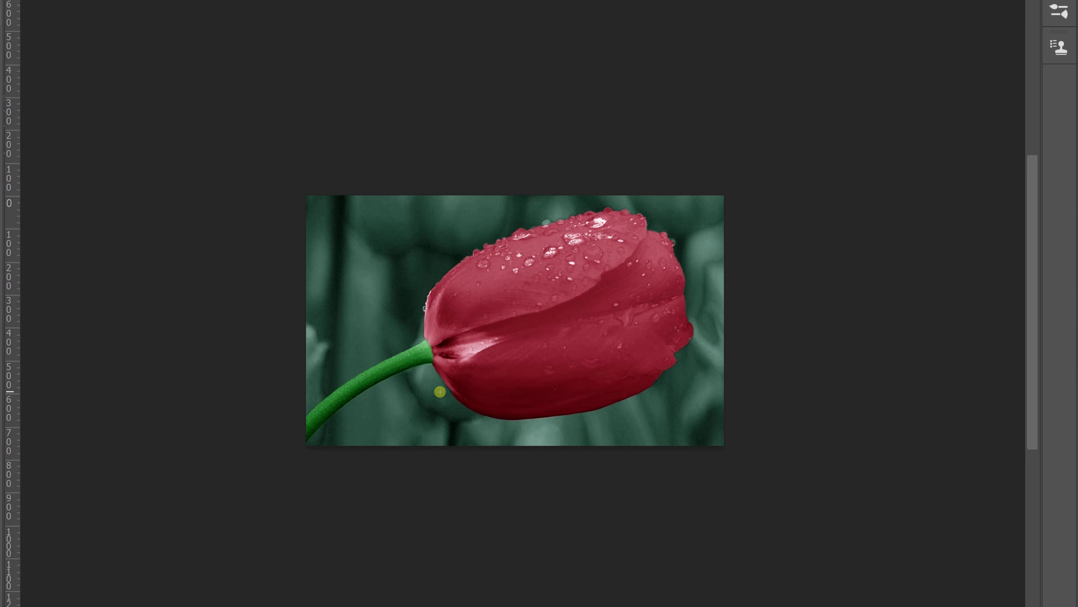
key(ctrl+b)
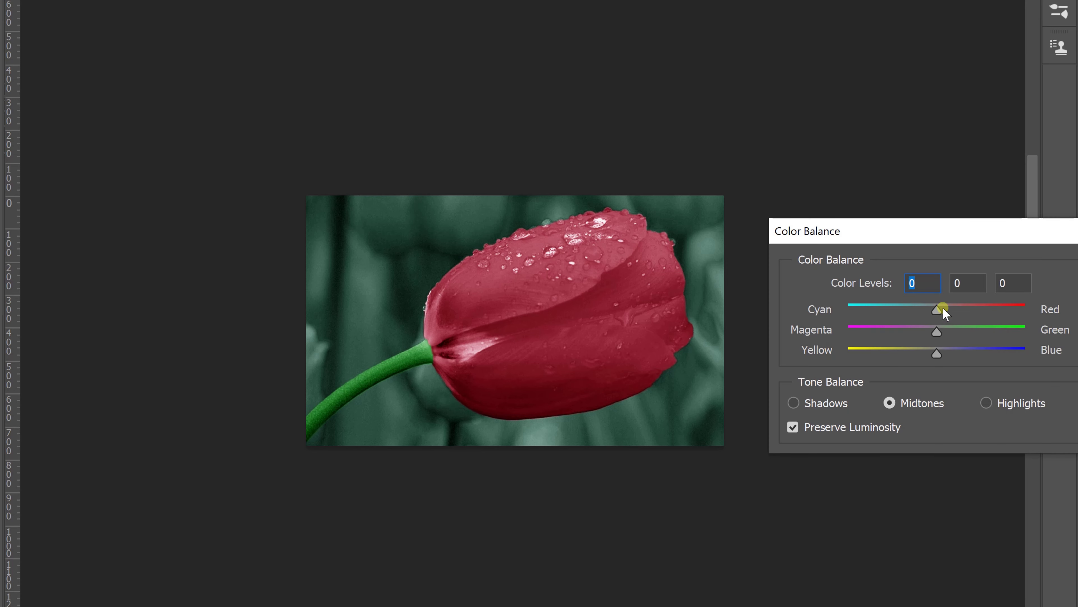
mouse_move(938, 309)
mouse_down()
mouse_move(968, 307)
mouse_move(954, 305)
mouse_up()
mouse_move(936, 351)
mouse_down()
mouse_move(922, 352)
mouse_move(941, 355)
mouse_up()
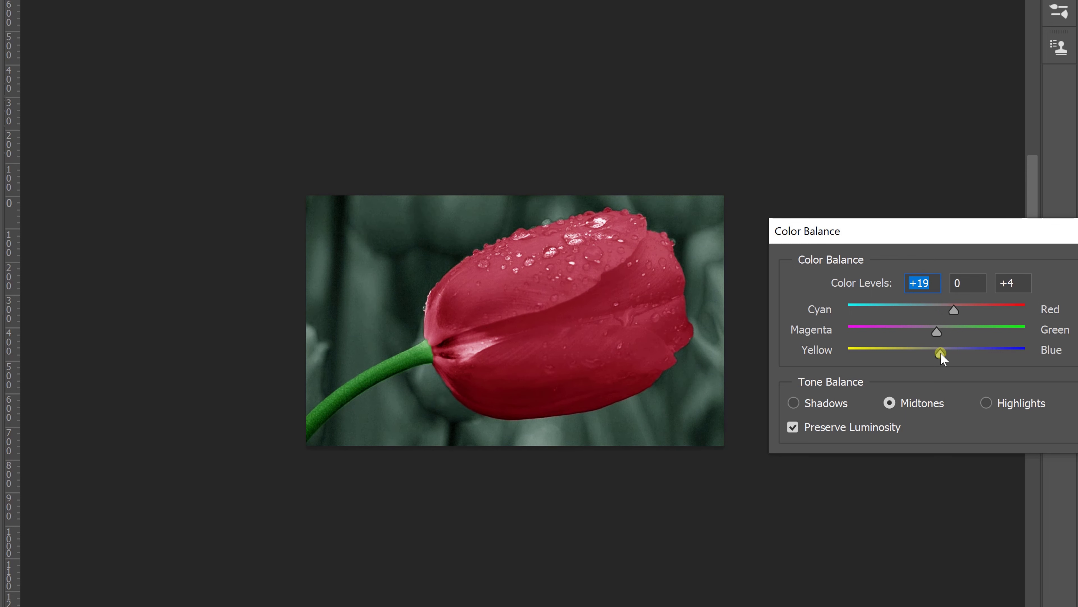
click(1065, 290)
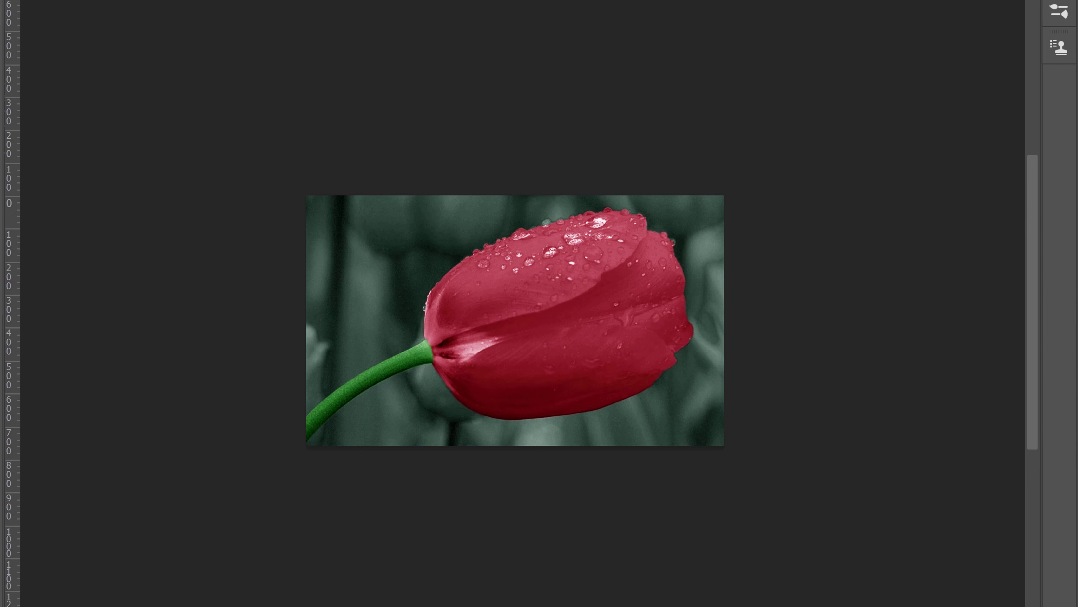